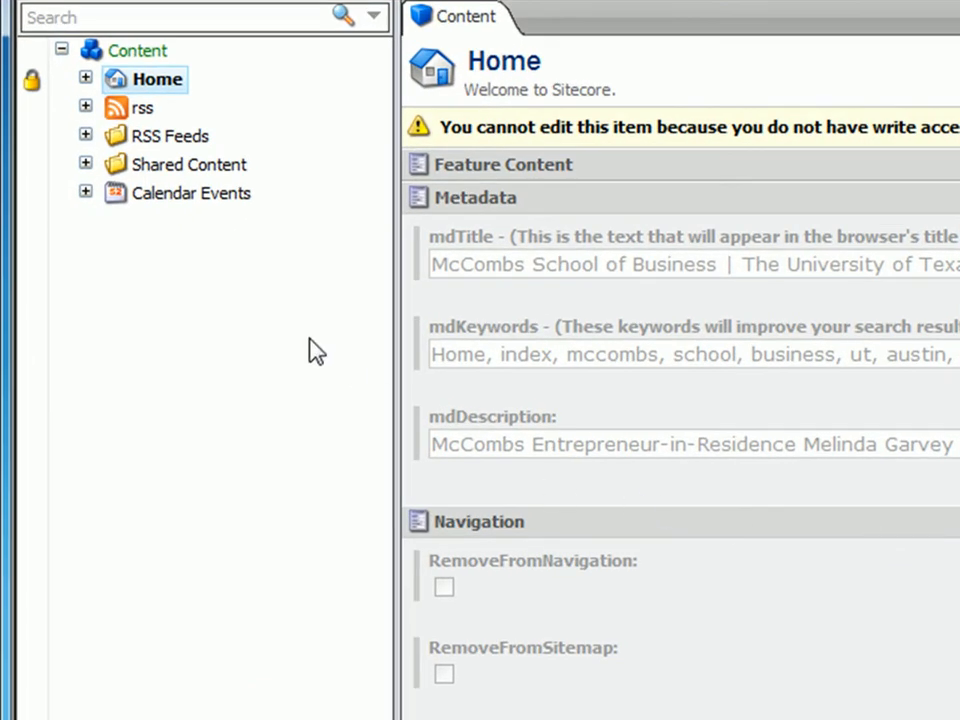
# Expand the content tree through Home and Test down to the subpages of Web-Department.
pyautogui.click(85, 79)
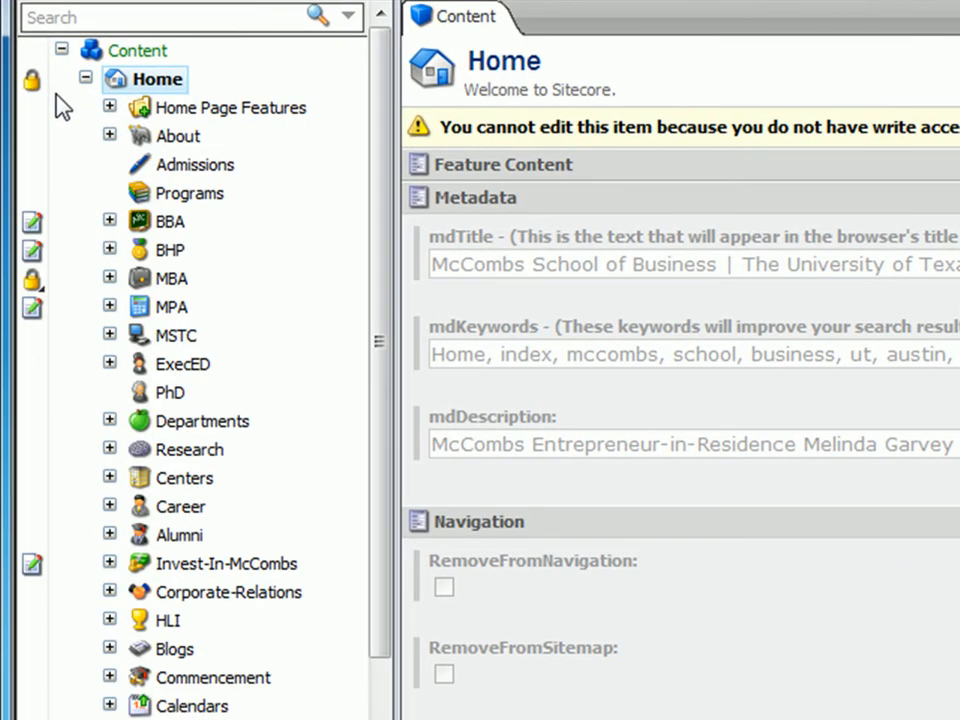
pyautogui.moveTo(376, 54); pyautogui.dragTo(388, 303)
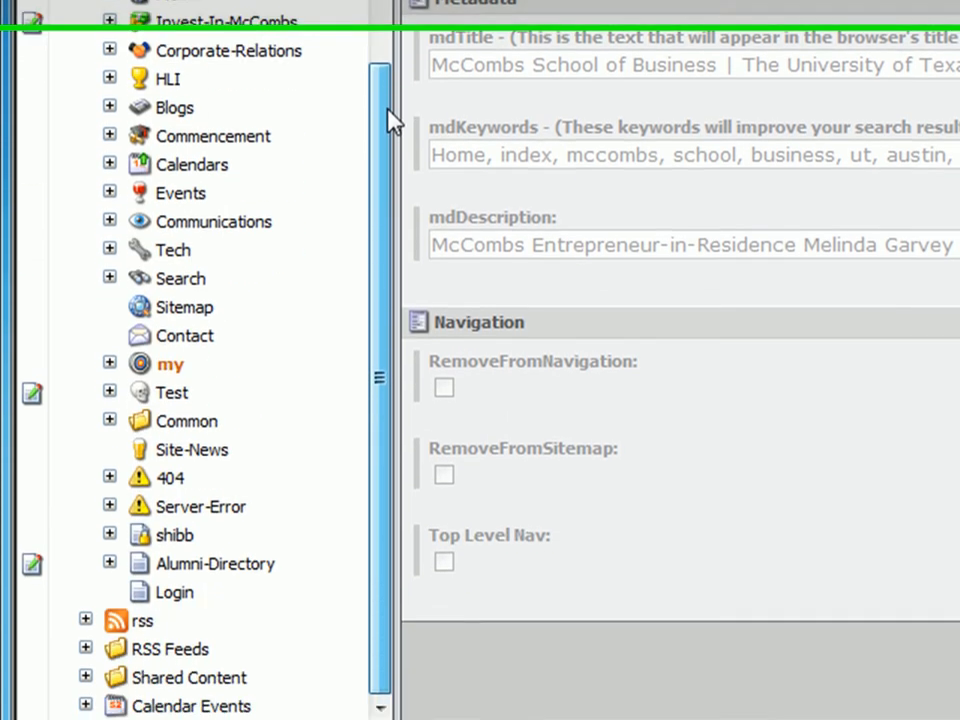
pyautogui.click(110, 411)
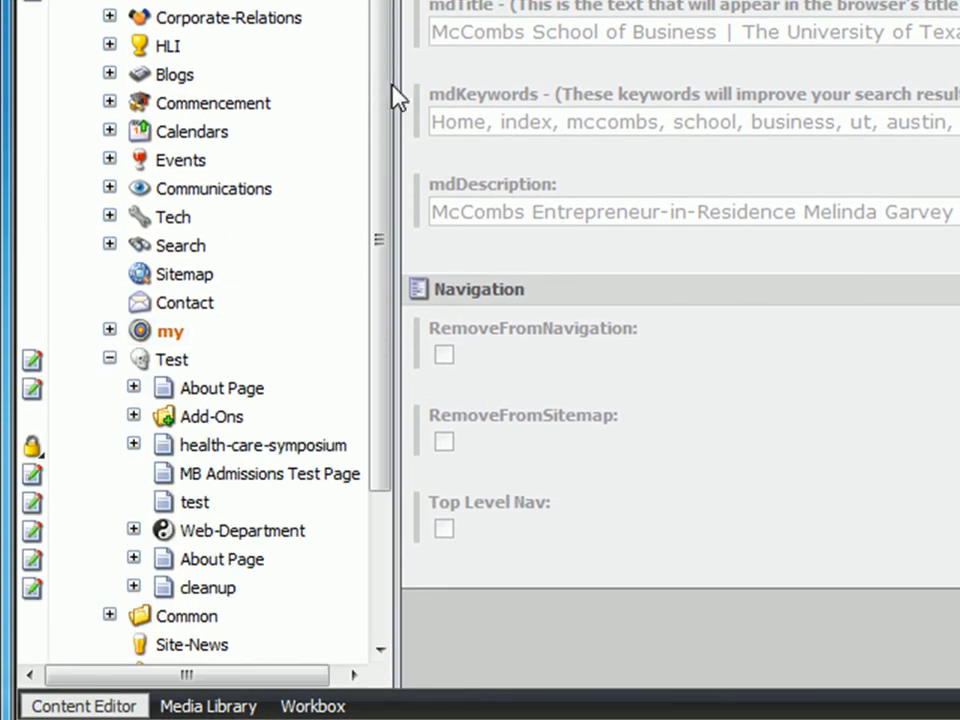
pyautogui.moveTo(392, 86); pyautogui.dragTo(388, 204)
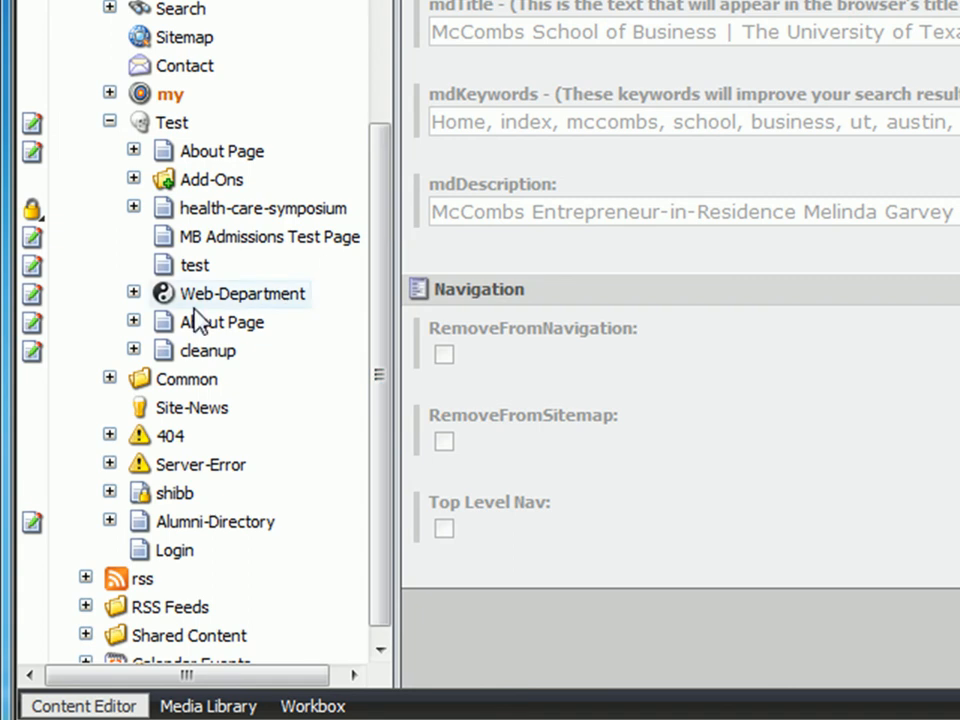
pyautogui.click(133, 293)
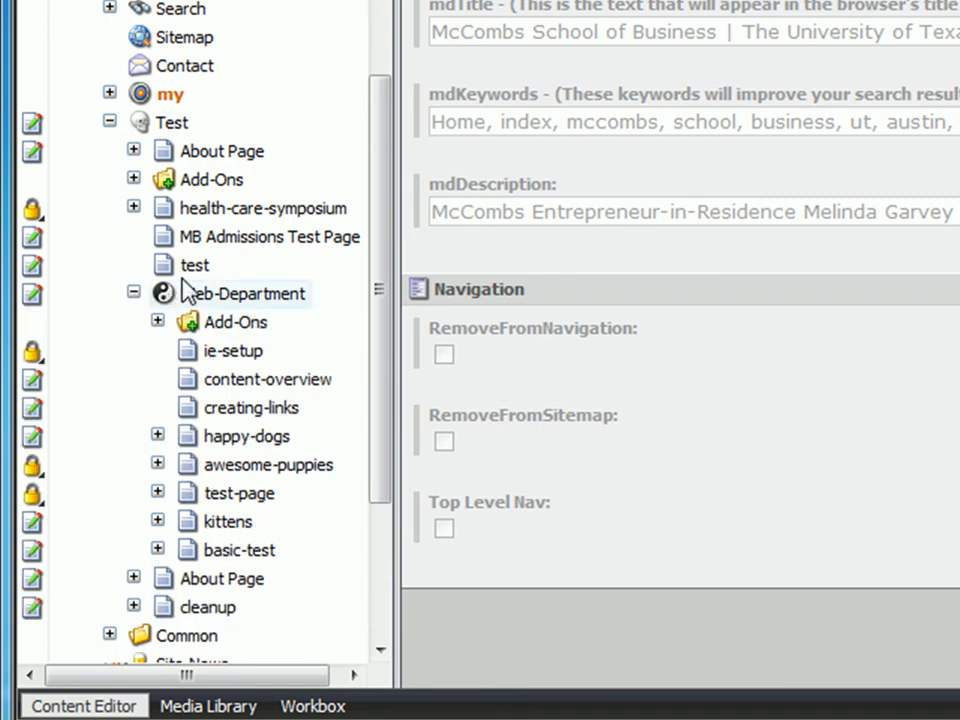
# Insert a new About Page item named puppy-faces under Web-Department.
pyautogui.rightClick(300, 295)
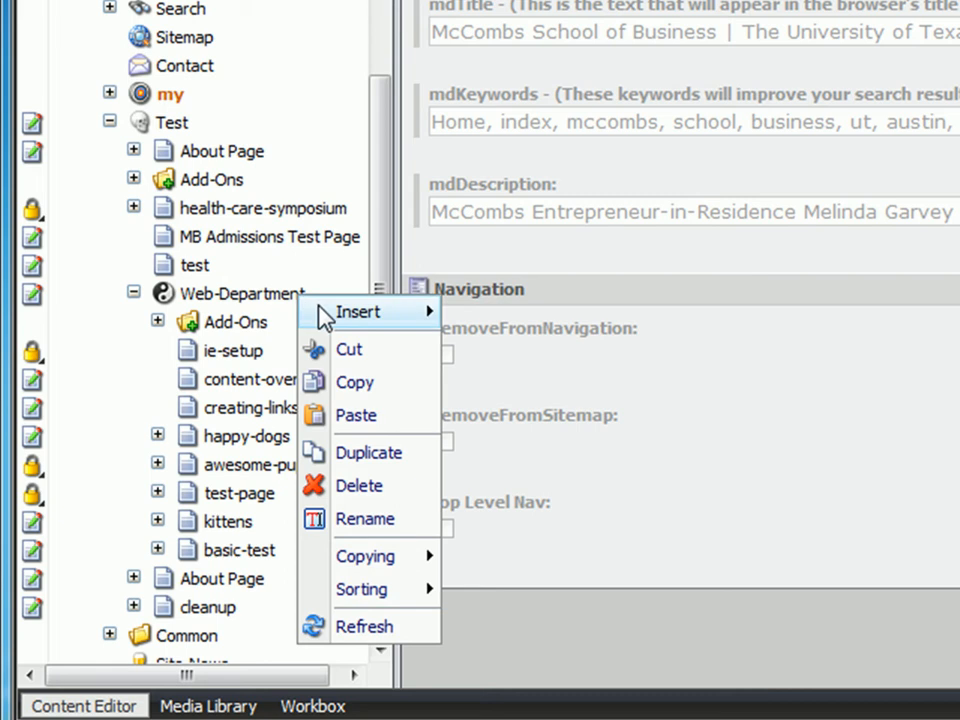
pyautogui.moveTo(325, 316)
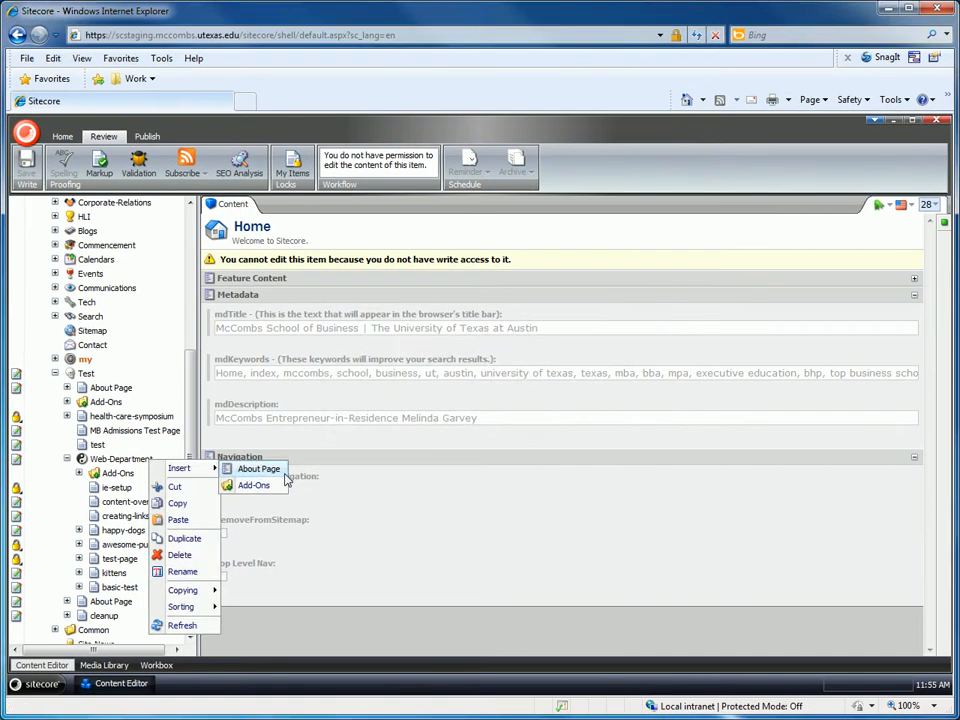
pyautogui.click(572, 335)
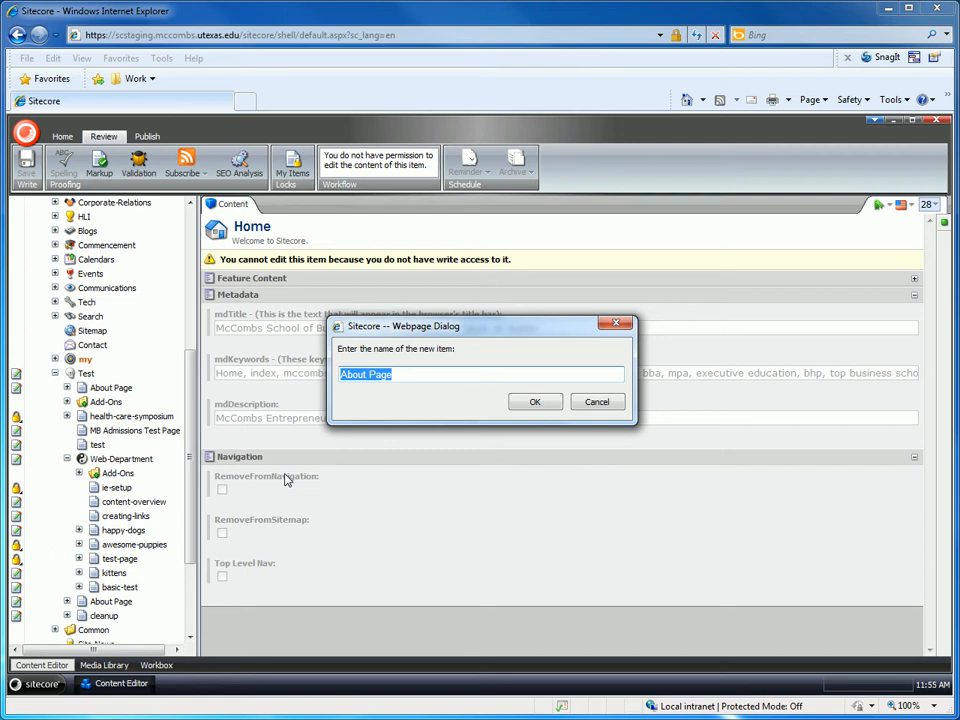
pyautogui.write('puppy-faces')
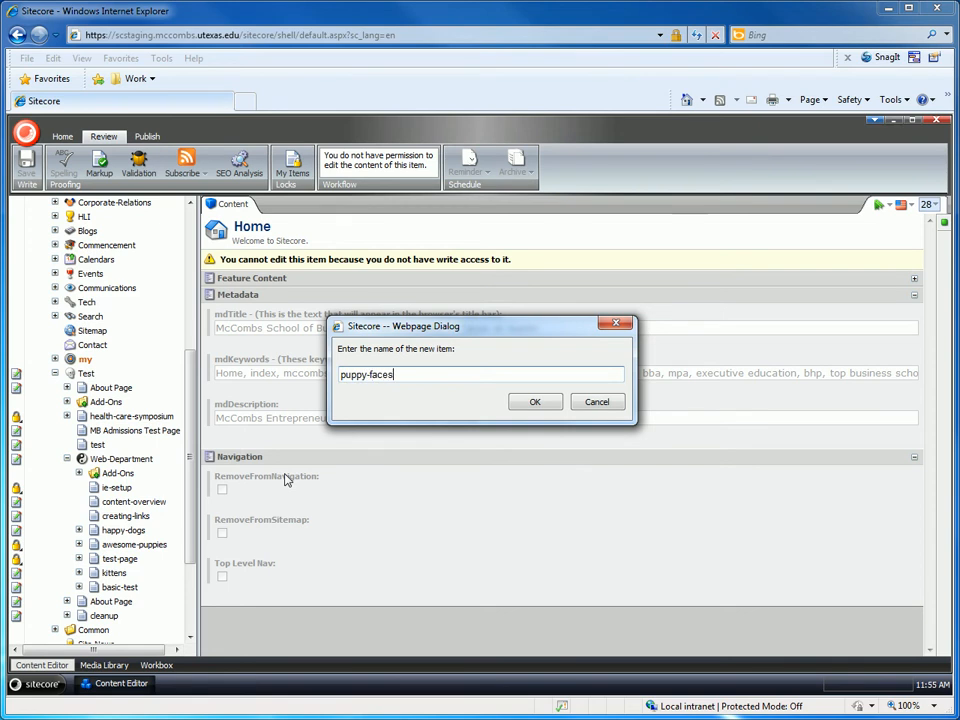
pyautogui.press('Return')
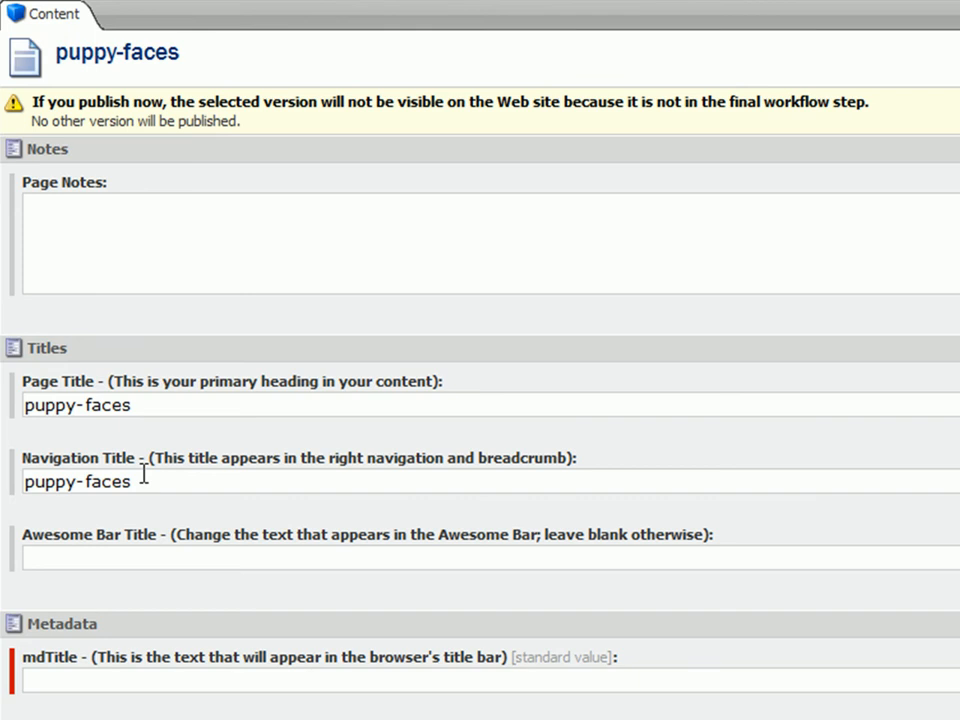
# Set both the Page Title and the Navigation Title of the puppy-faces page to "Puppy Faces".
pyautogui.moveTo(148, 401); pyautogui.dragTo(20, 396)
pyautogui.write('Pu')
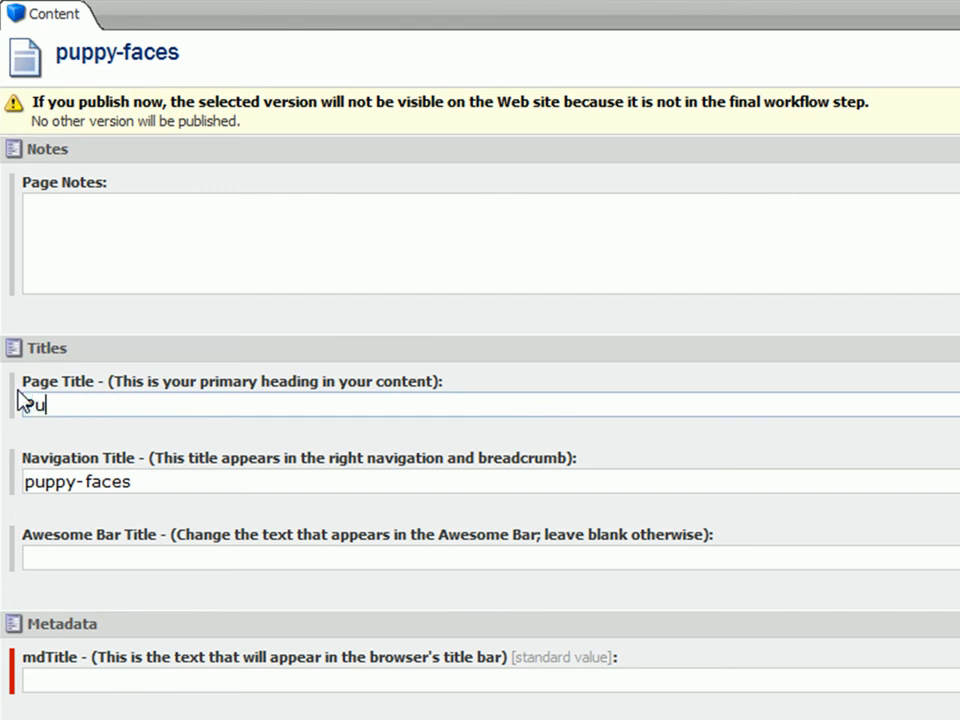
pyautogui.write('ppy Faces')
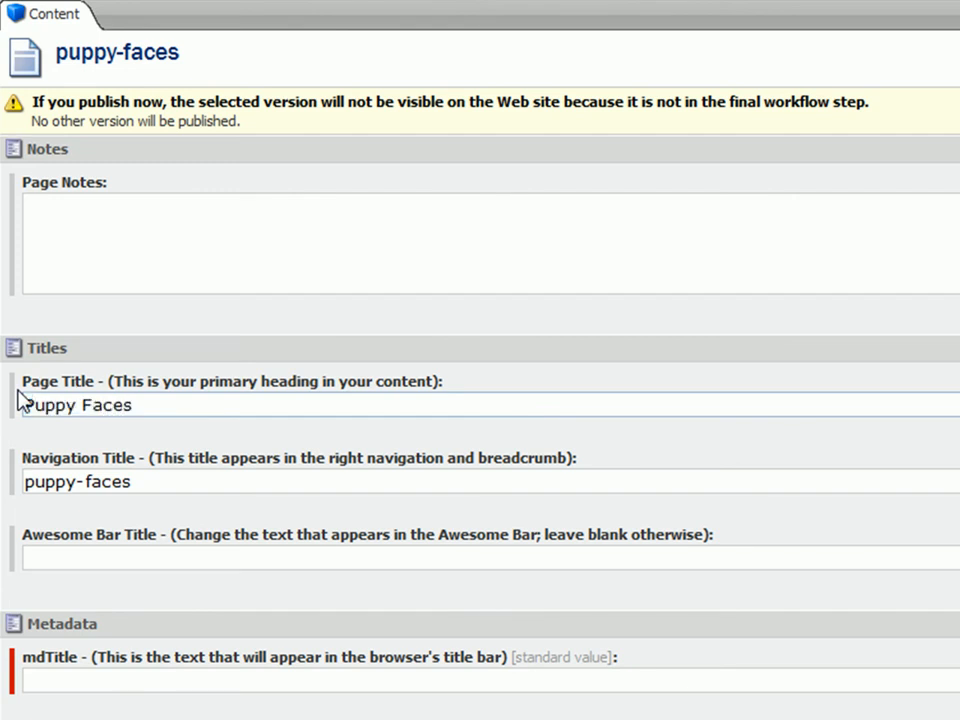
pyautogui.moveTo(132, 422); pyautogui.dragTo(30, 407)
pyautogui.hotkey('ctrl', 'c')
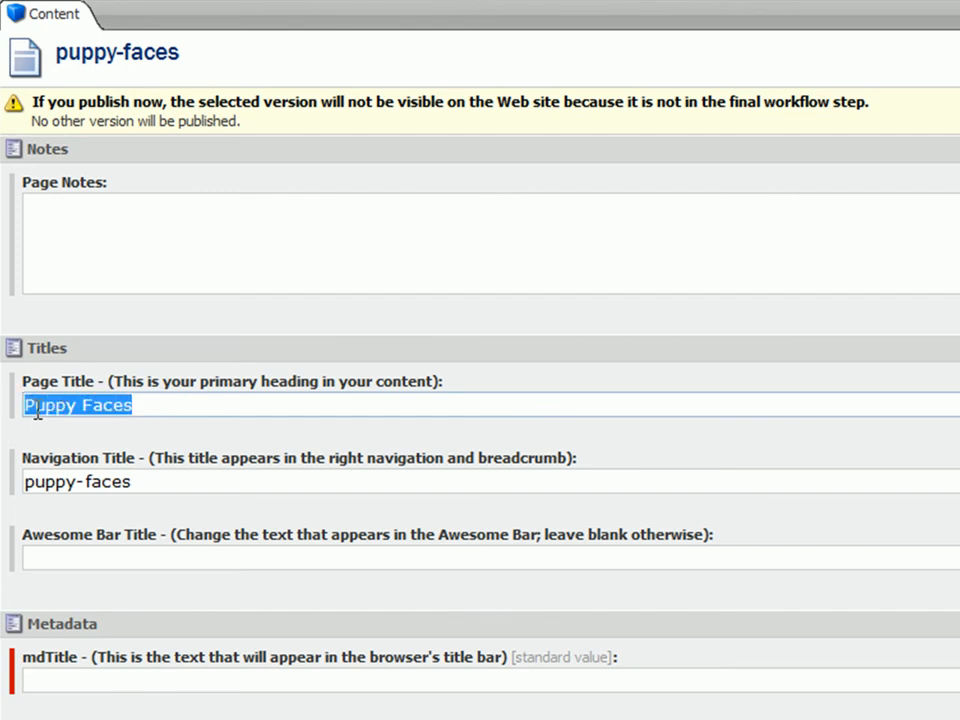
pyautogui.click(200, 481)
pyautogui.moveTo(200, 481); pyautogui.dragTo(26, 482)
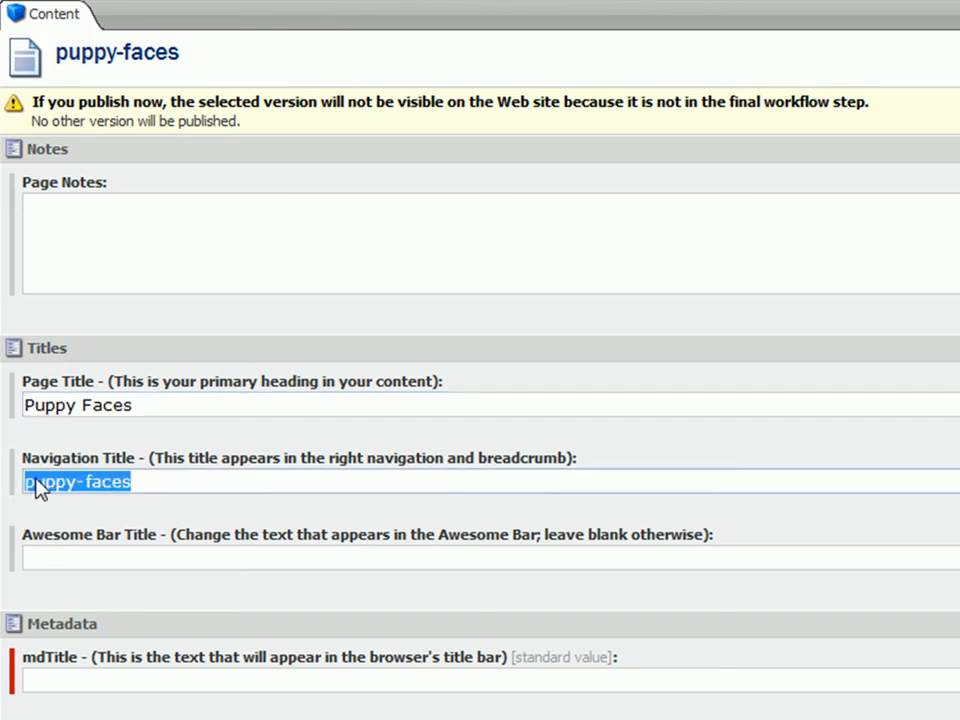
pyautogui.hotkey('ctrl', 'v')
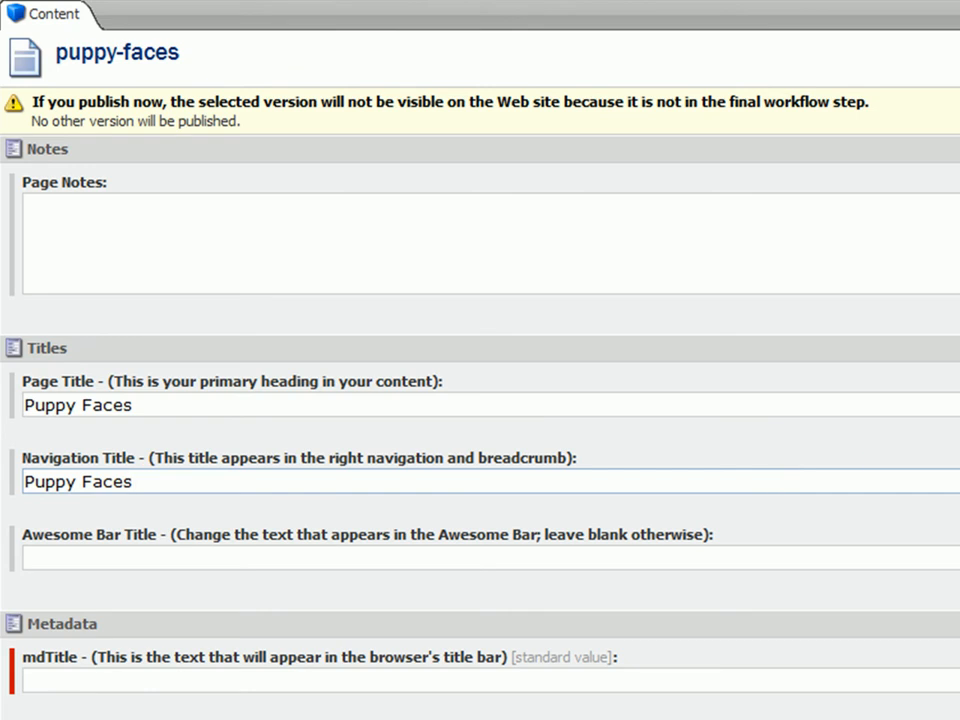
# Set the page's mdTitle metadata field to "Puppy Faces".
pyautogui.scroll(-5, 480, 400)
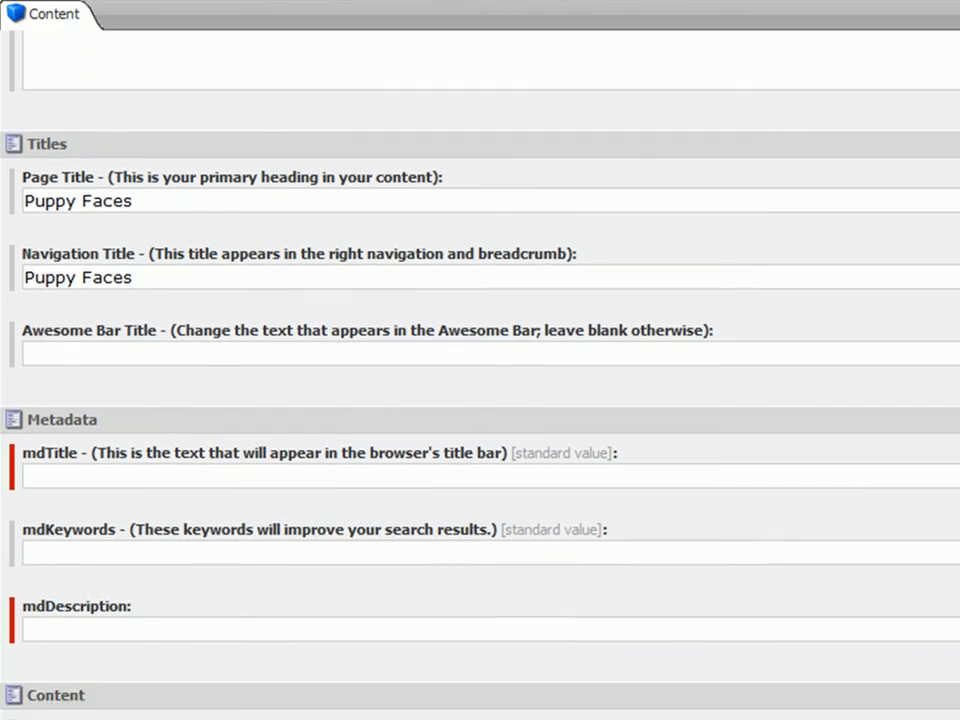
pyautogui.click(407, 388)
pyautogui.hotkey('ctrl', 'v')
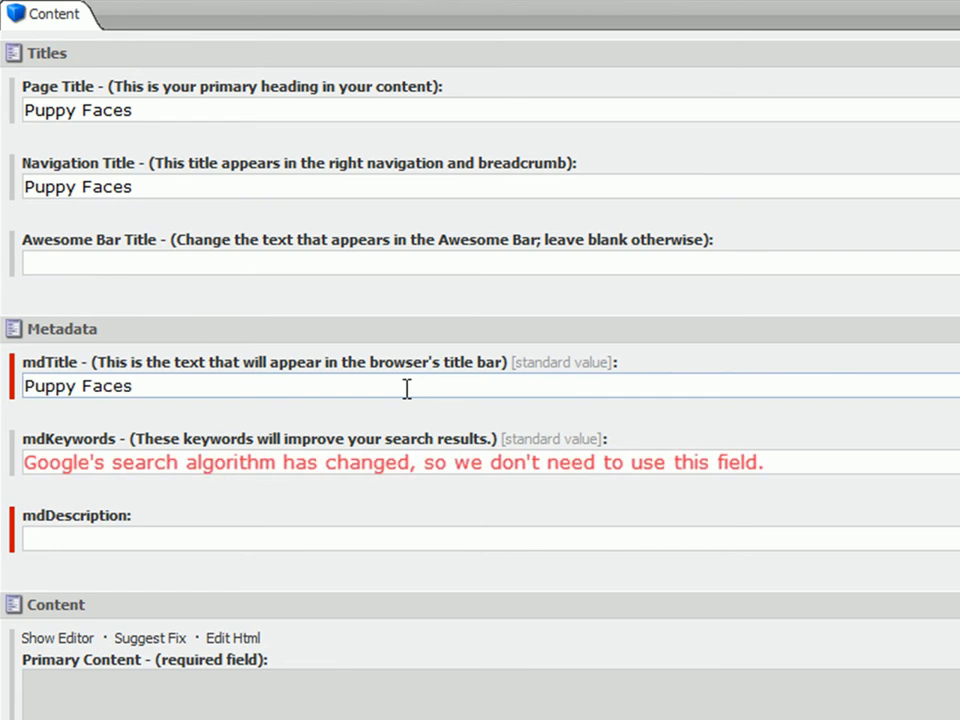
# Fill in the mdDescription with "If you love pictures of adorable puppy faces, then you'll love our site!".
pyautogui.click(430, 538)
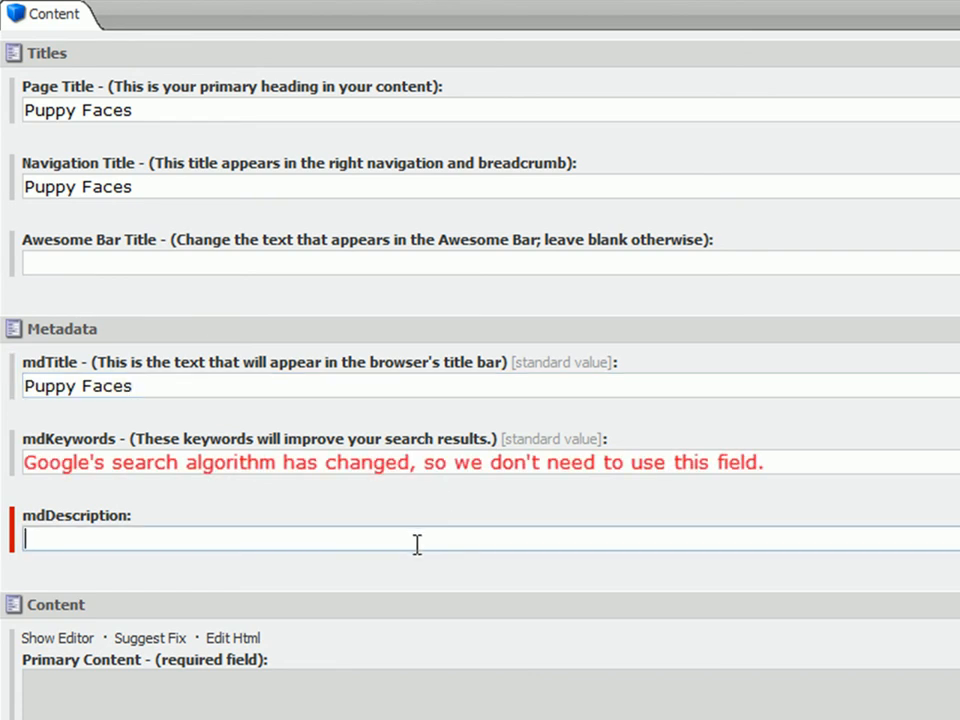
pyautogui.write('If you love')
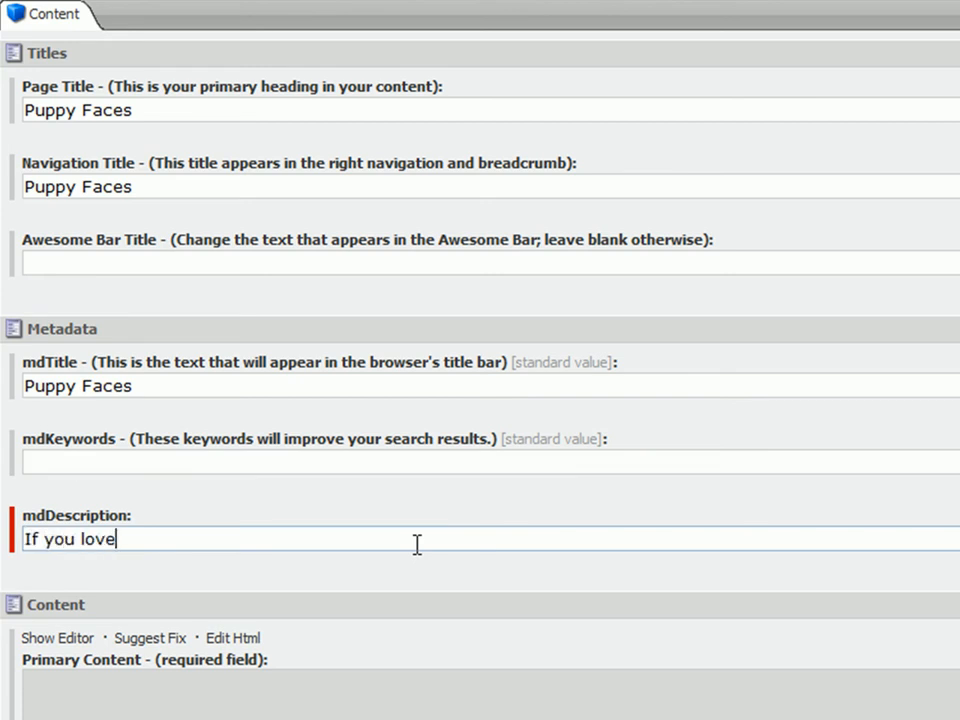
pyautogui.write(' pictures of ')
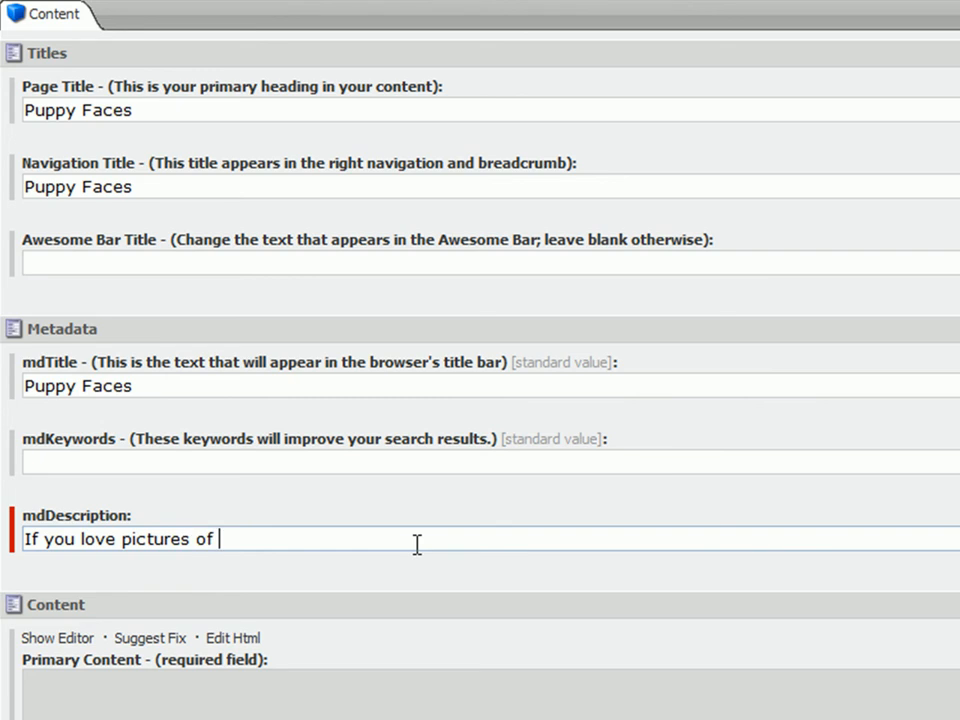
pyautogui.write('adorable puppy')
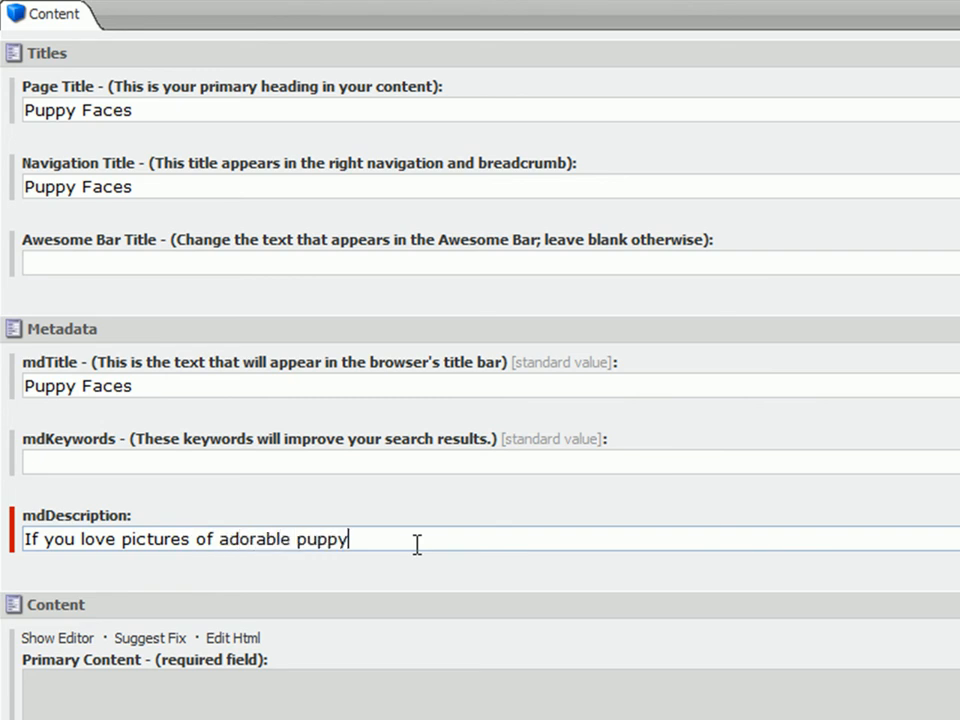
pyautogui.write(" faces, then you'll l")
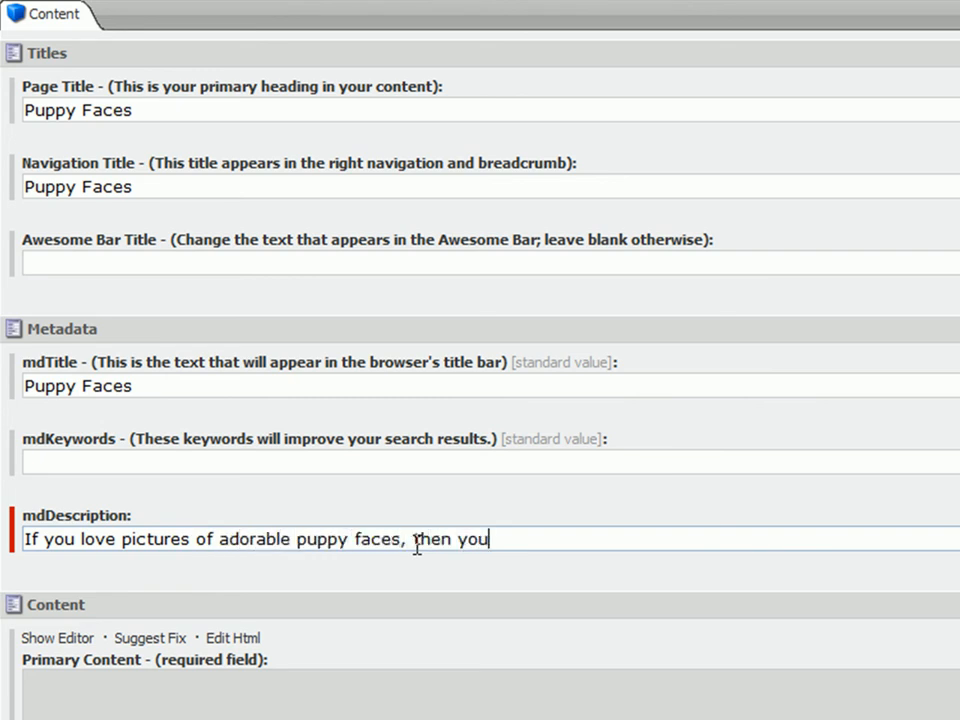
pyautogui.write('ove our site!')
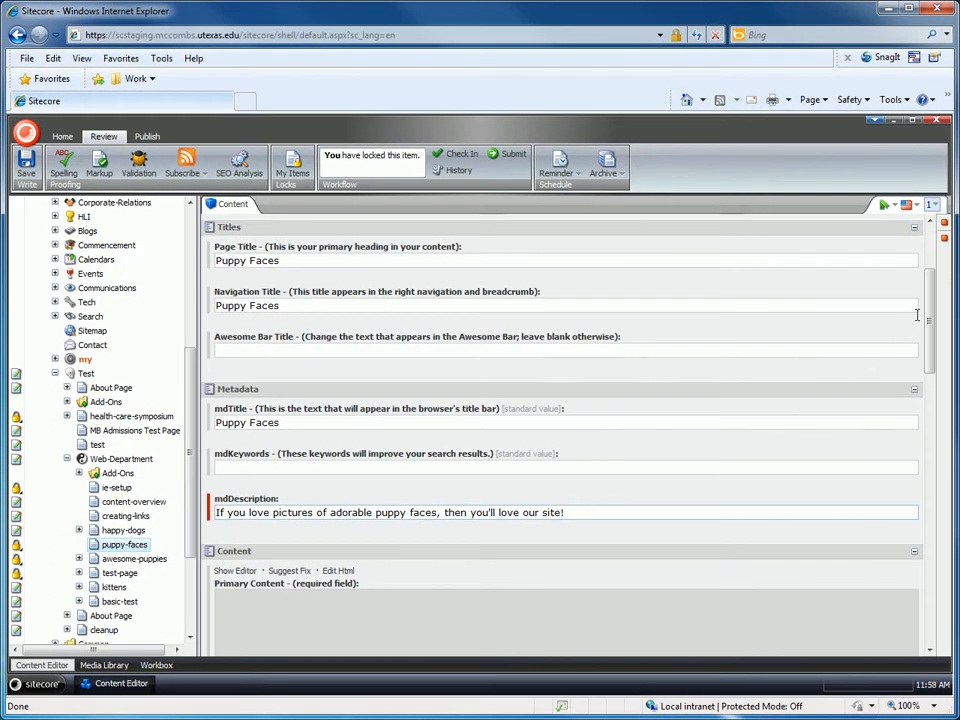
# Open the Primary Content field in the rich text editor, declining to view only securely delivered content.
pyautogui.moveTo(928, 292); pyautogui.dragTo(940, 372)
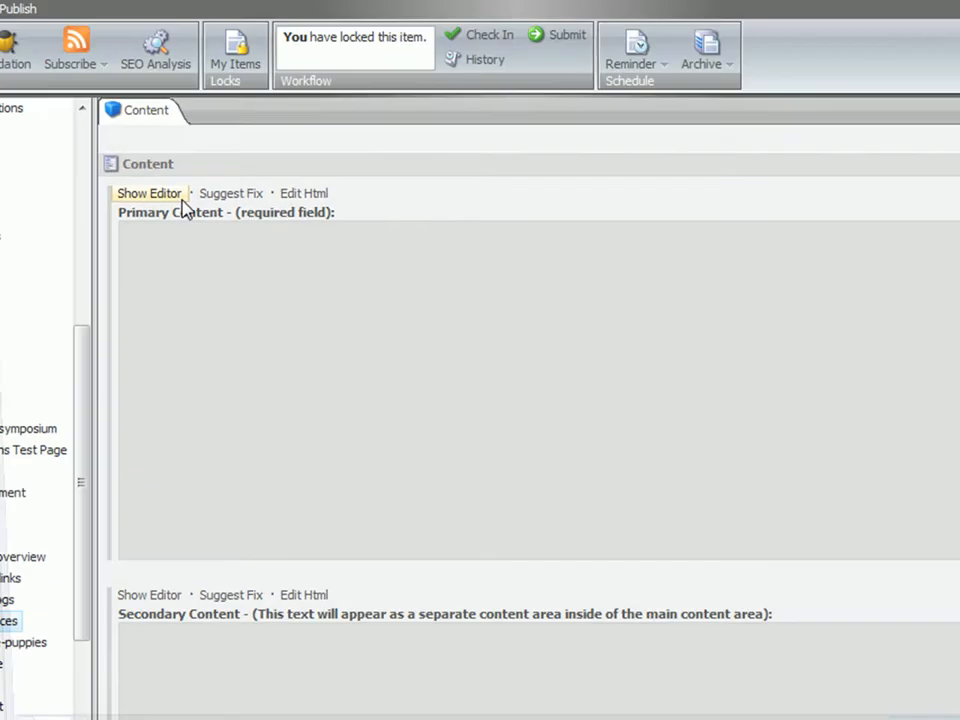
pyautogui.click(106, 137)
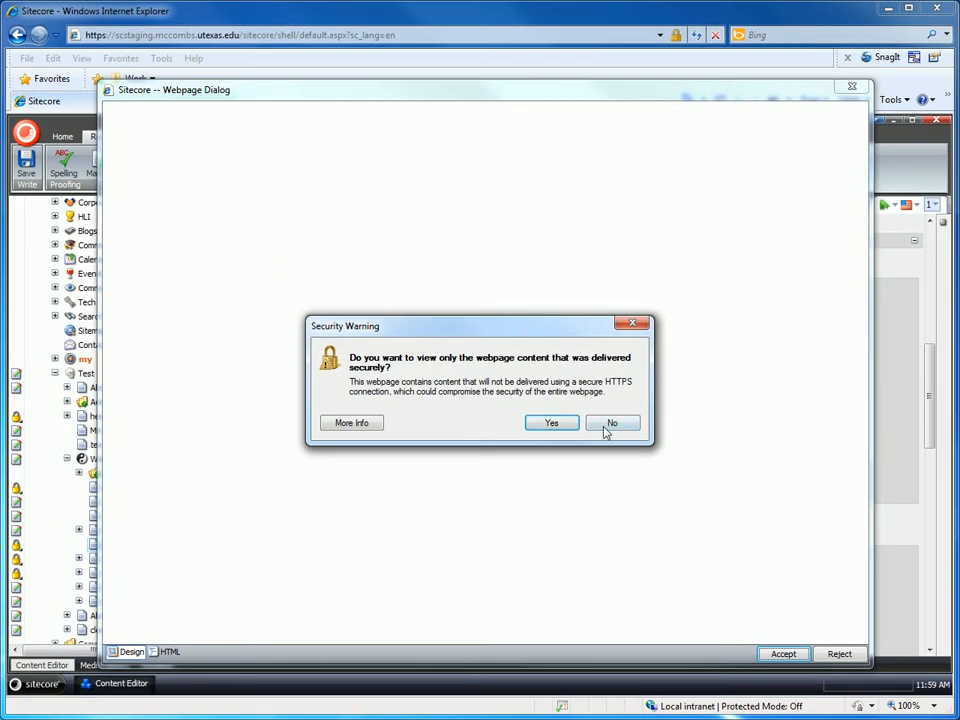
pyautogui.click(610, 423)
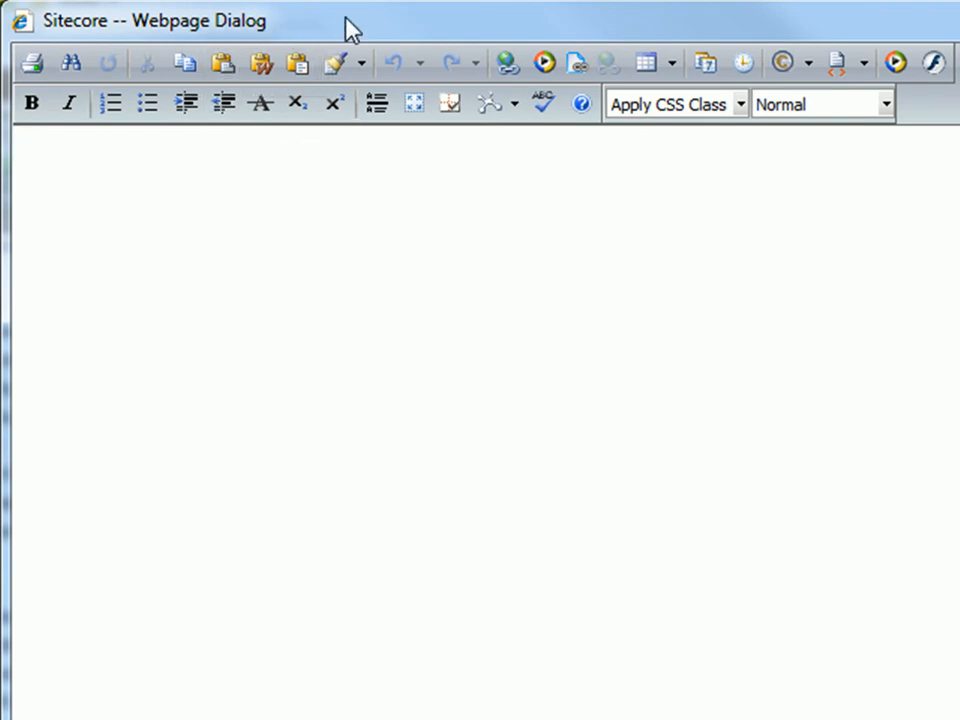
# Try the regular, Word and plain-text paste options with the copied sample text, undoing each paste.
pyautogui.click(215, 64)
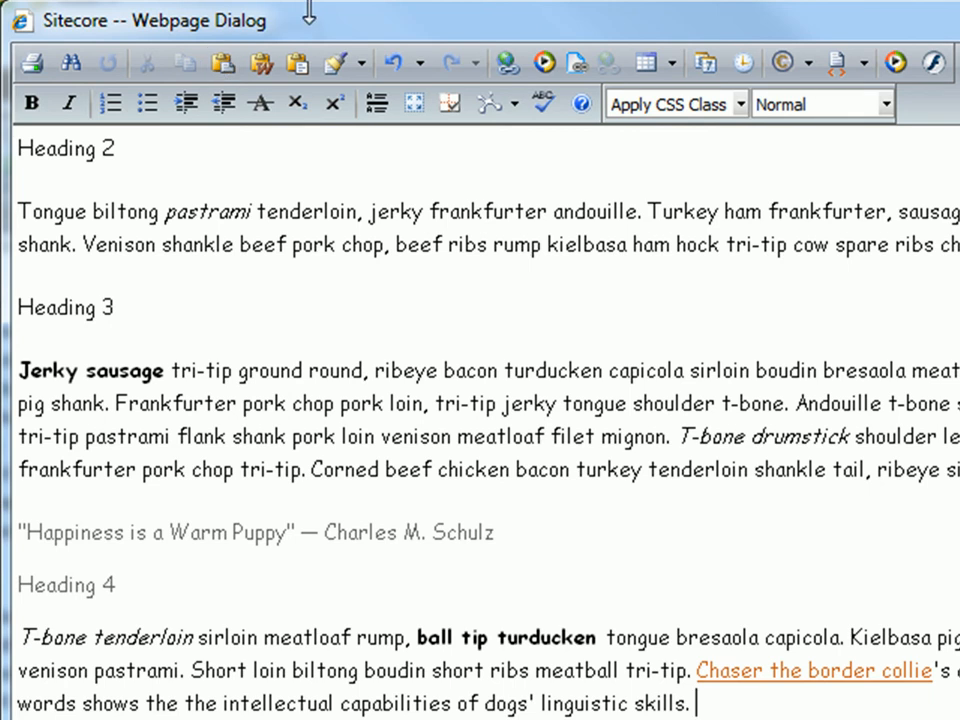
pyautogui.click(389, 64)
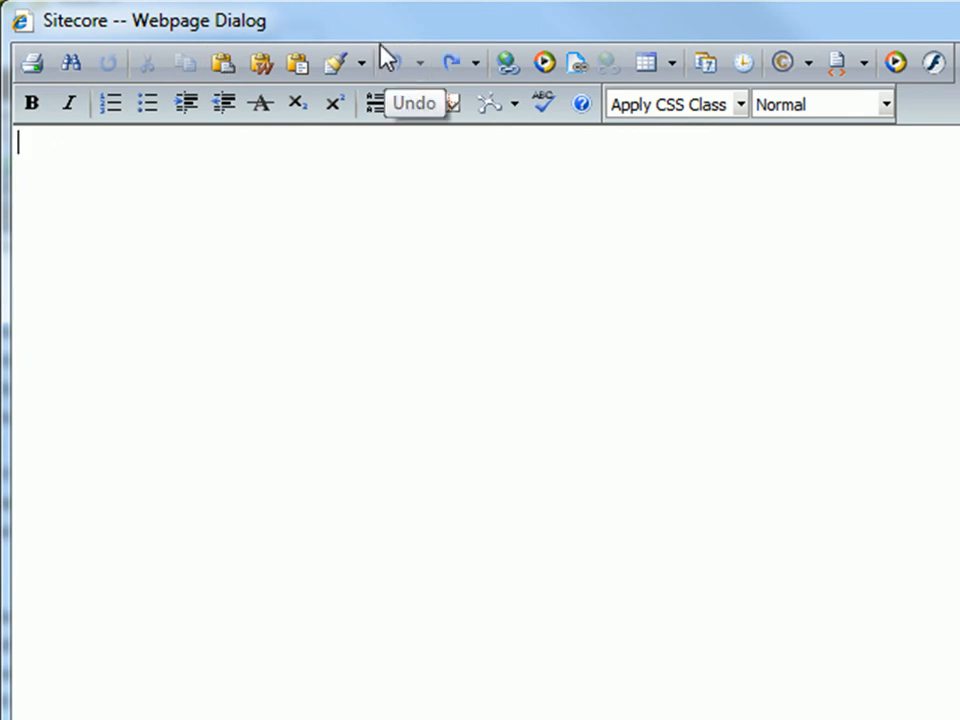
pyautogui.click(268, 68)
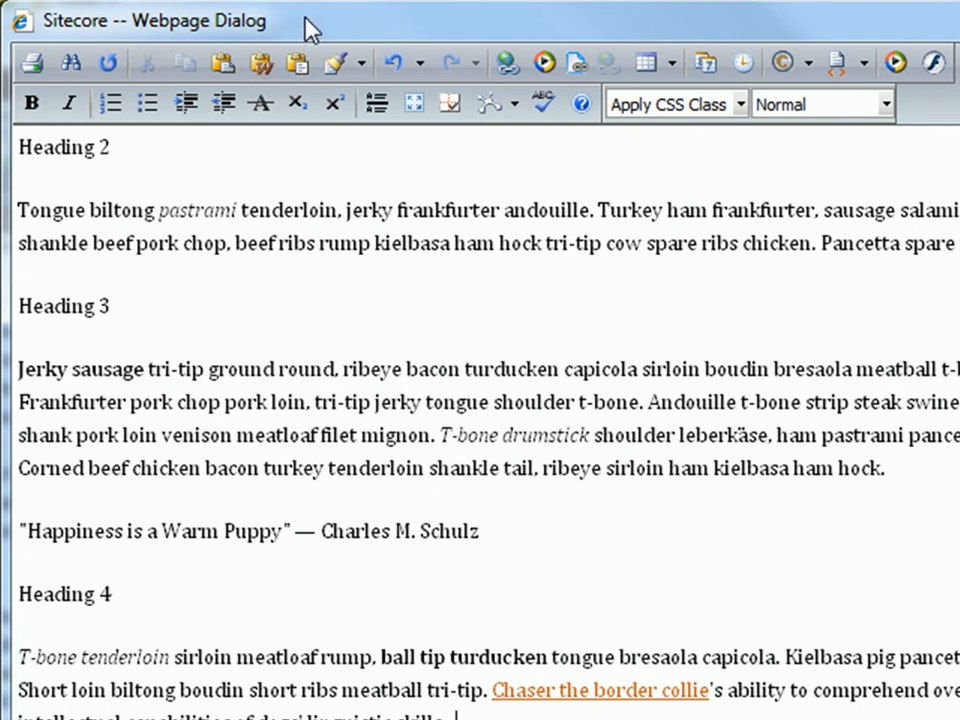
pyautogui.click(388, 65)
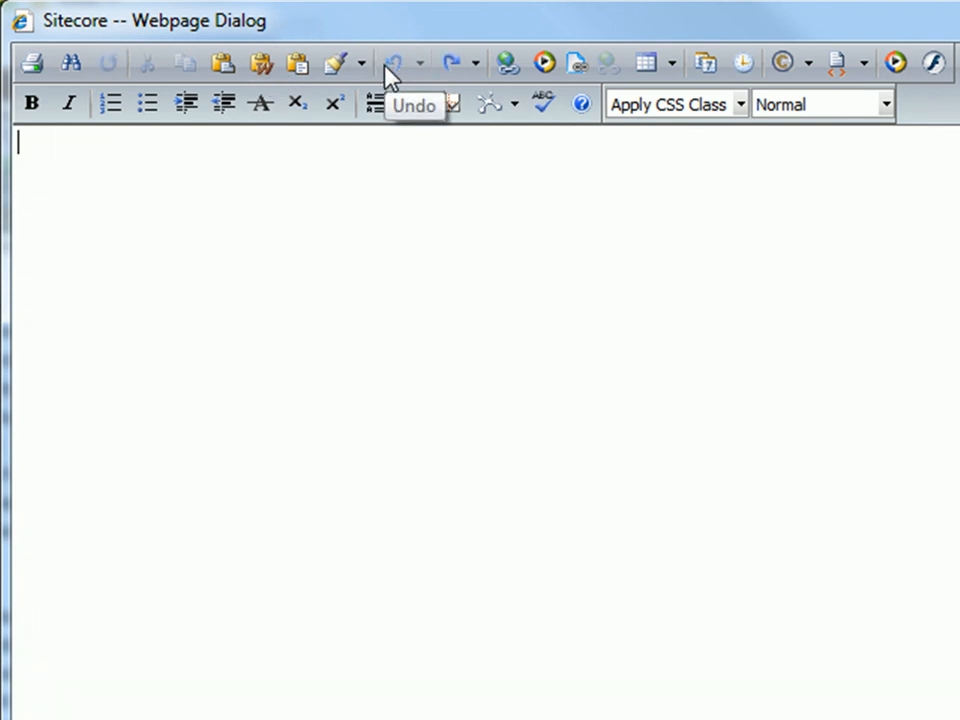
pyautogui.click(301, 74)
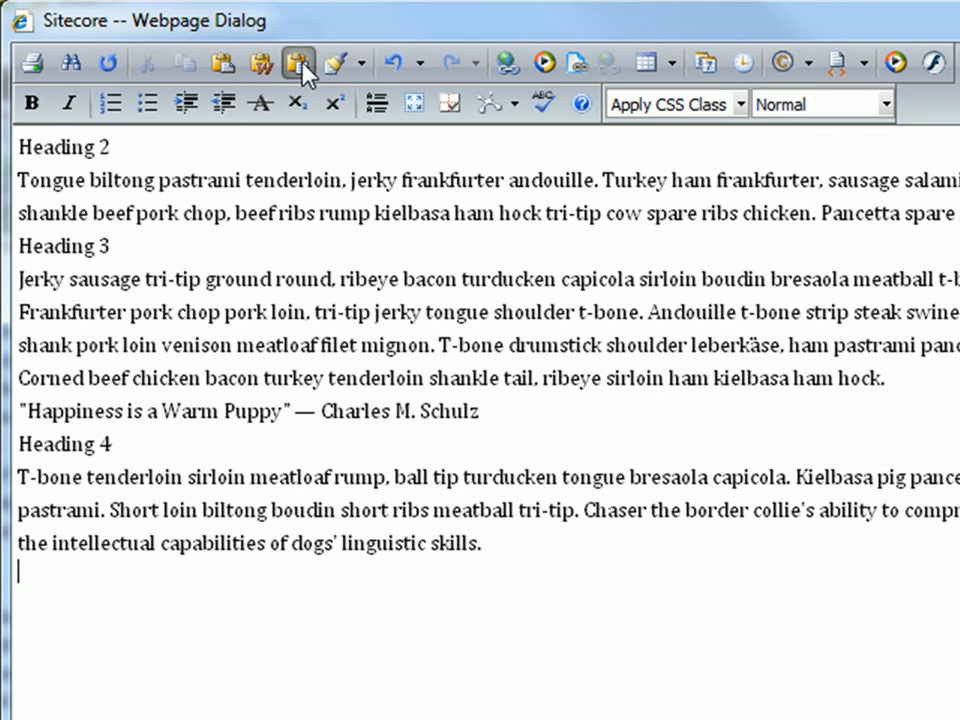
pyautogui.click(391, 64)
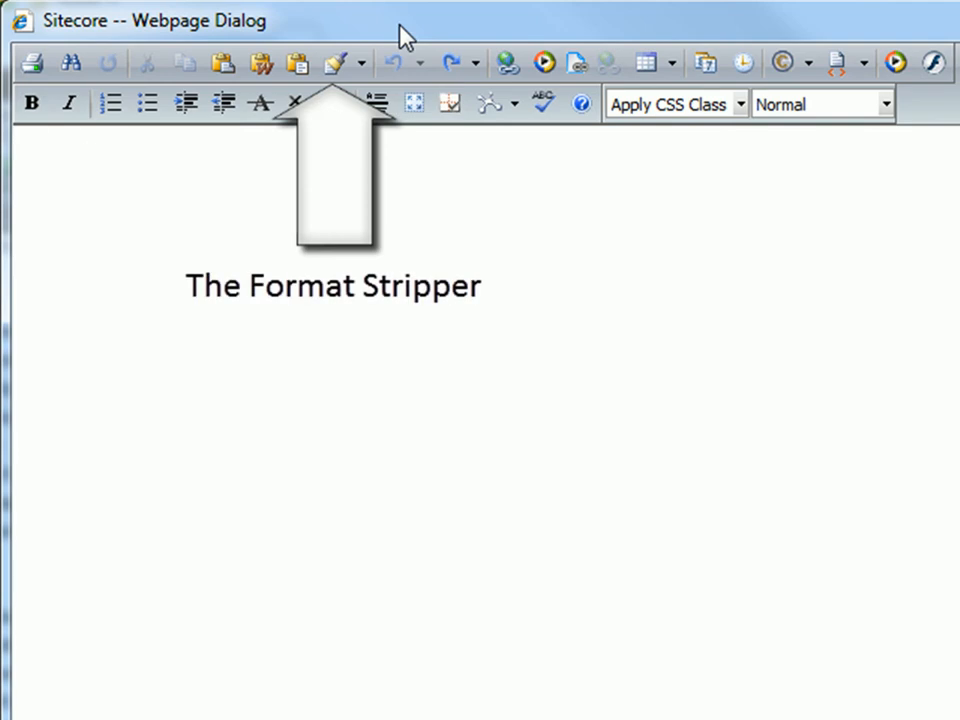
# Paste the copied sample text into the empty editor and select all of it.
pyautogui.hotkey('ctrl', 'v')
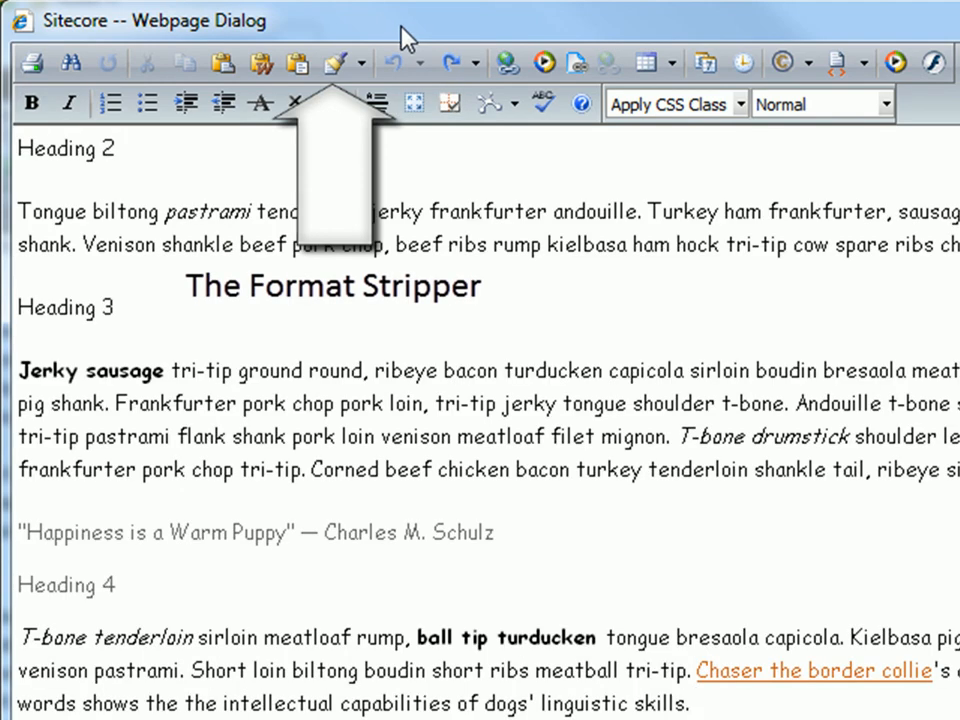
pyautogui.click(359, 64)
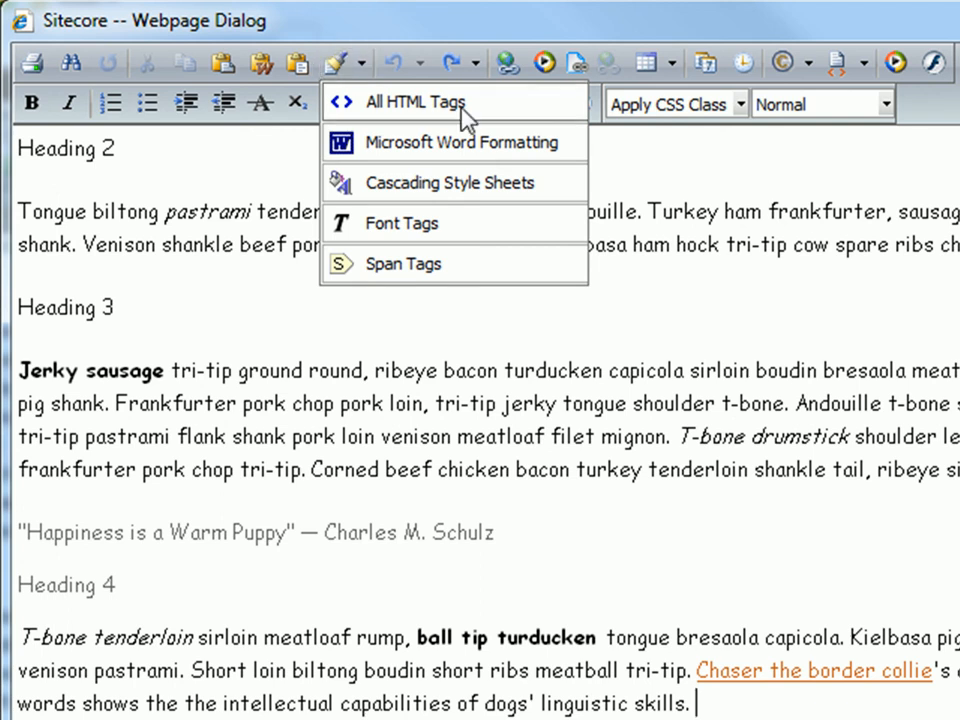
pyautogui.click(713, 636)
pyautogui.hotkey('ctrl', 'a')
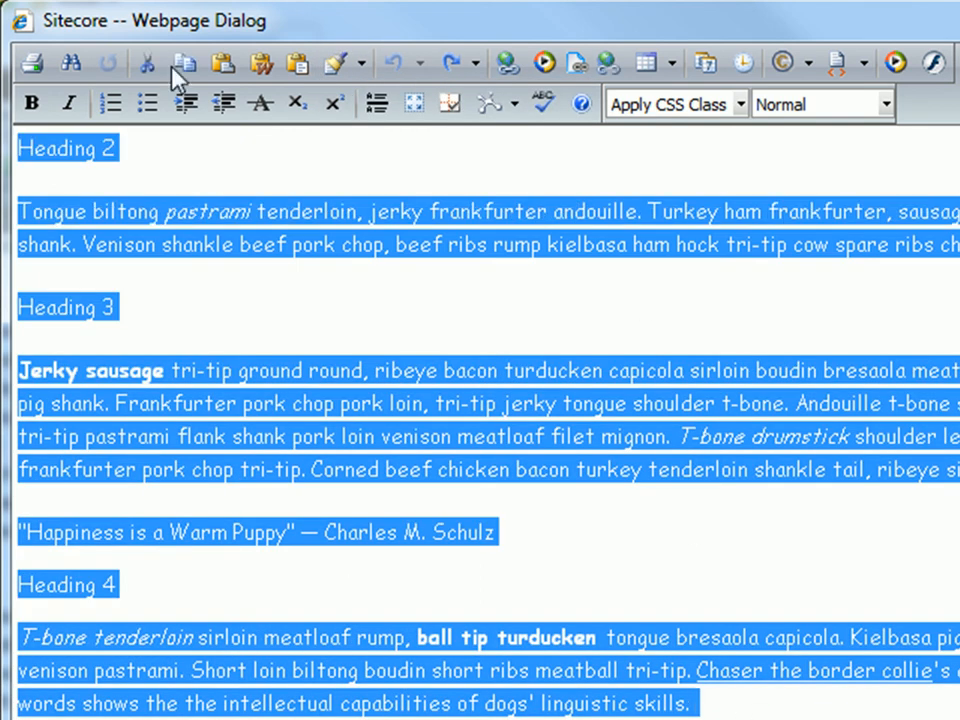
# Try stripping all HTML tags and Microsoft Word formatting from the selected text with the Format Stripper, undoing each.
pyautogui.click(362, 63)
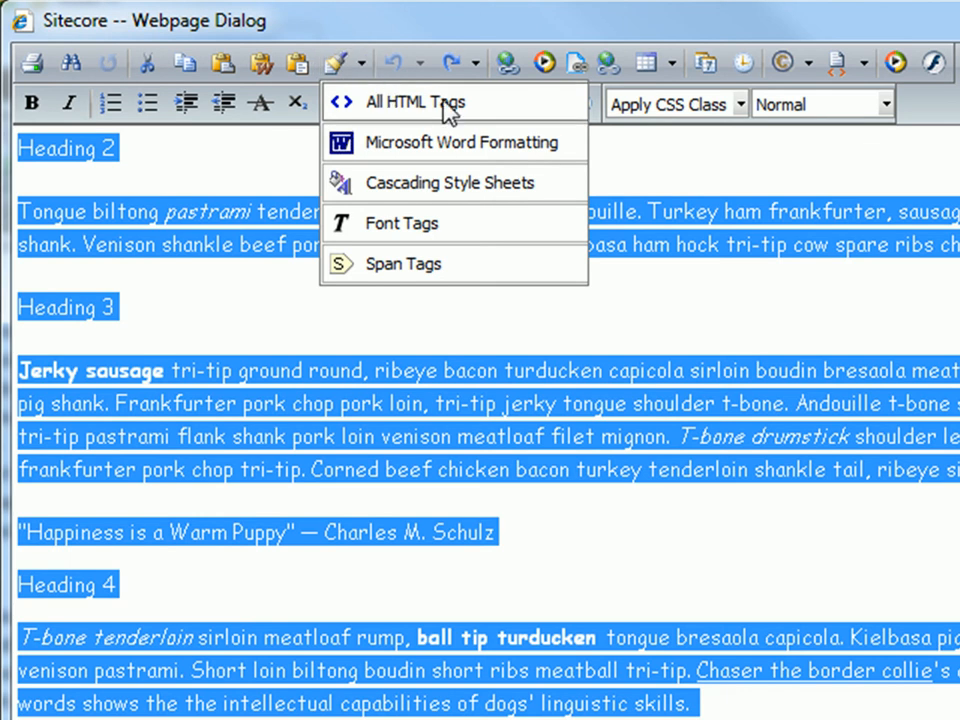
pyautogui.click(540, 110)
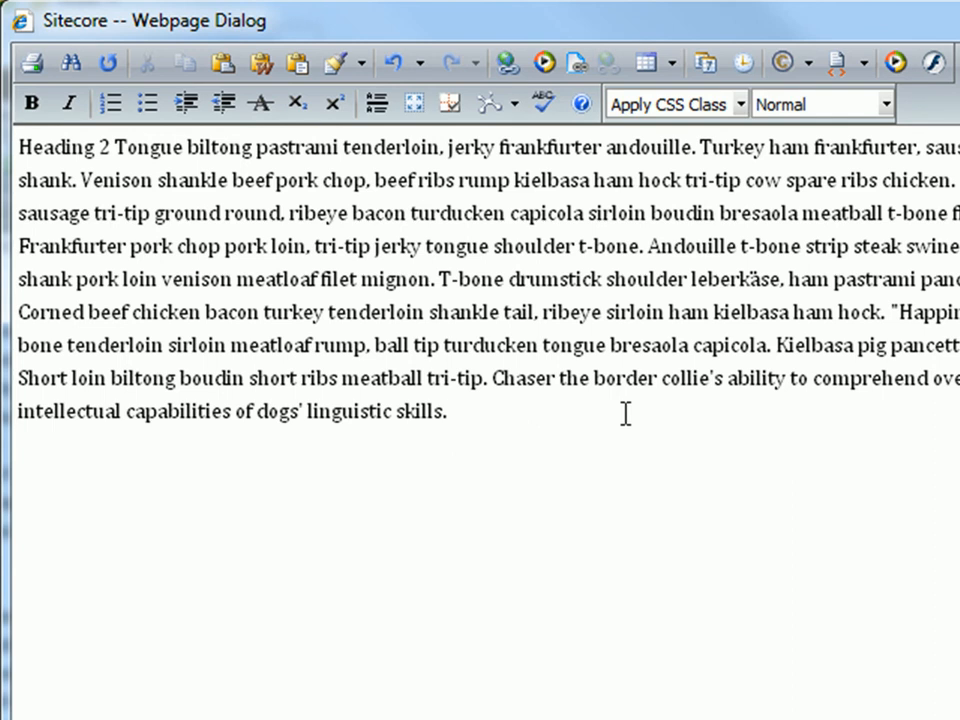
pyautogui.click(400, 68)
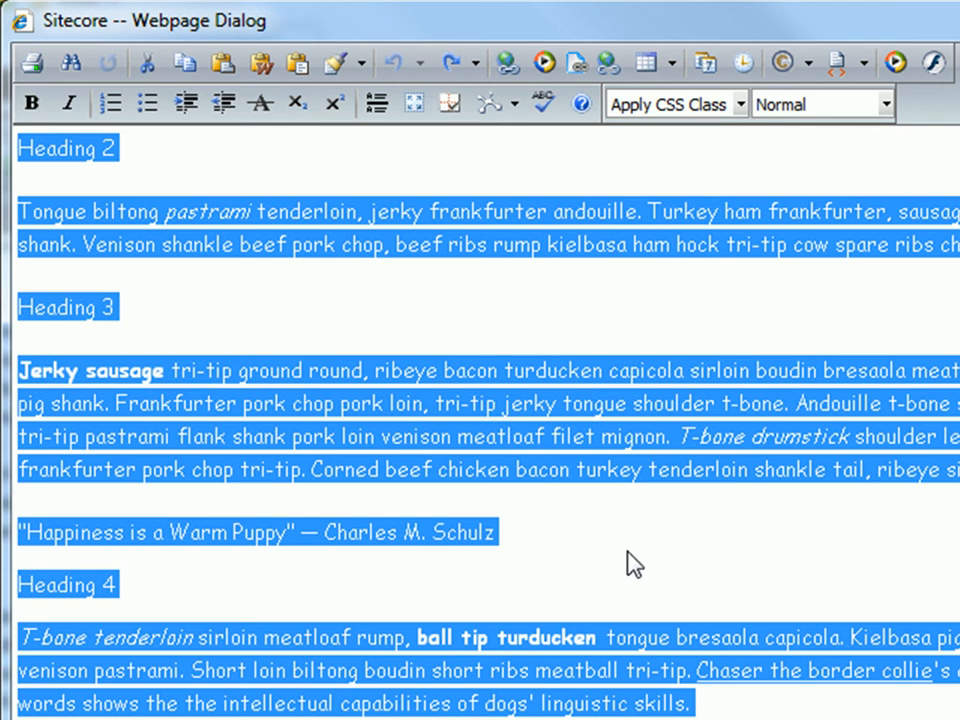
pyautogui.click(361, 66)
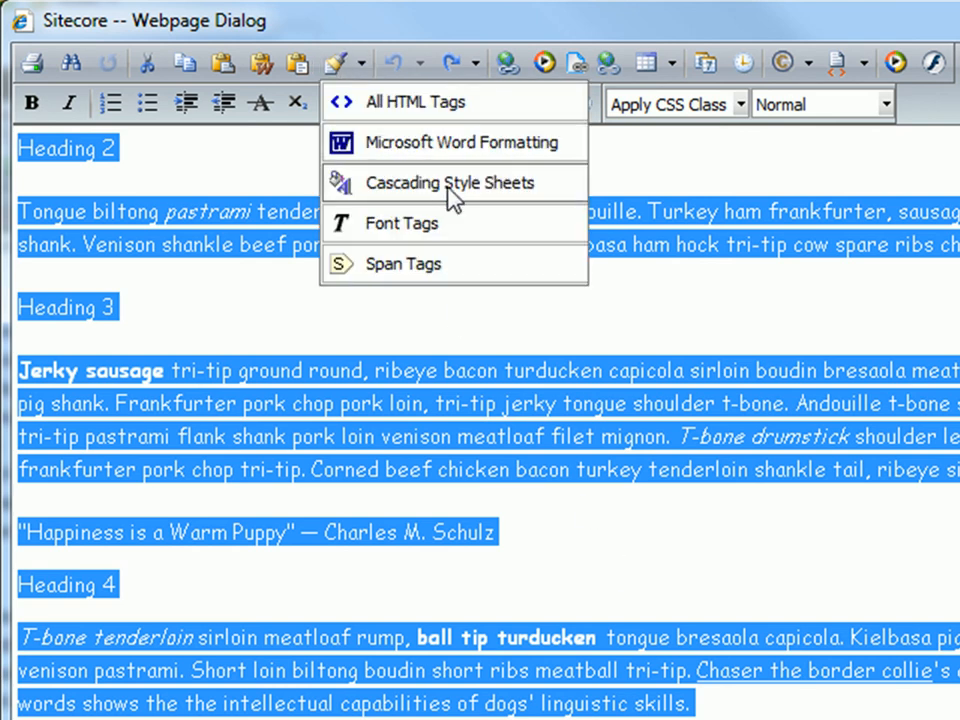
pyautogui.click(563, 143)
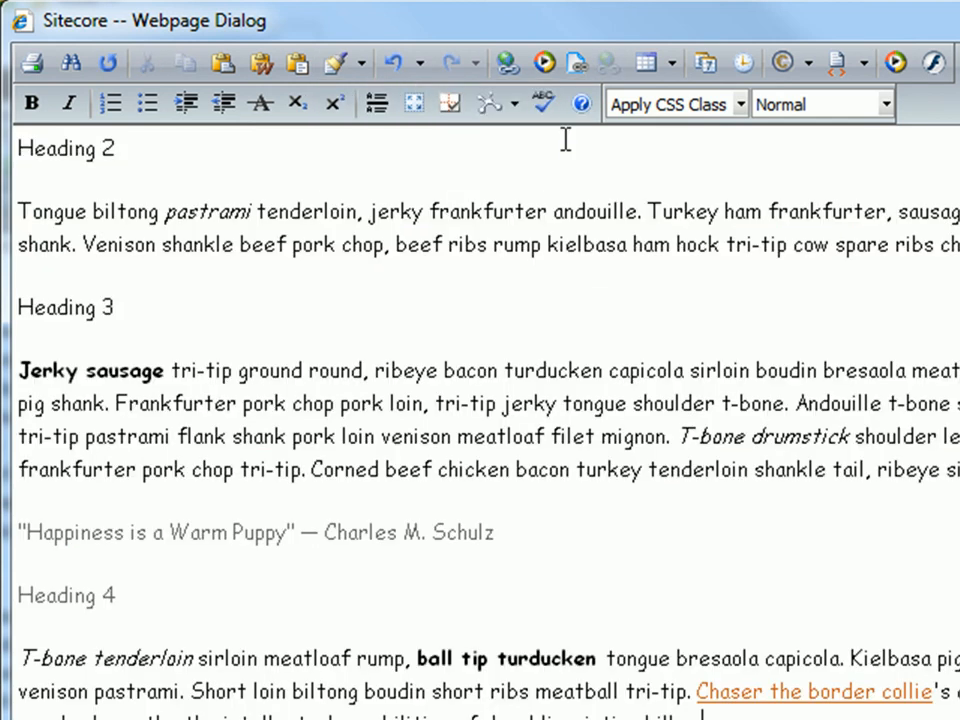
pyautogui.click(405, 68)
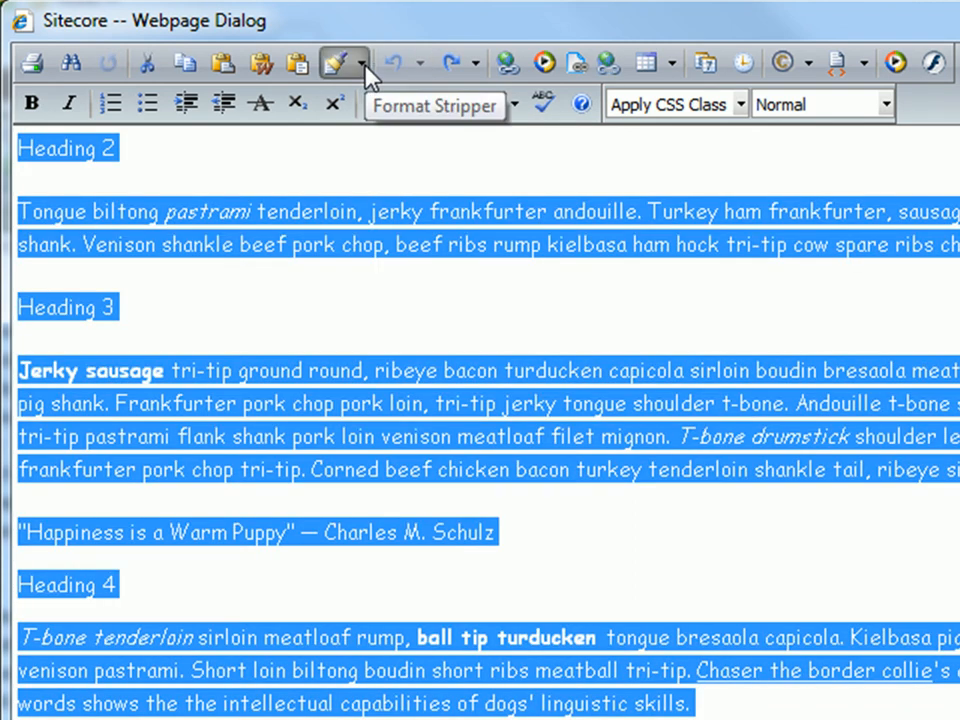
# Try stripping Cascading Style Sheets and font tags from the selected text with the Format Stripper, undoing each.
pyautogui.click(363, 66)
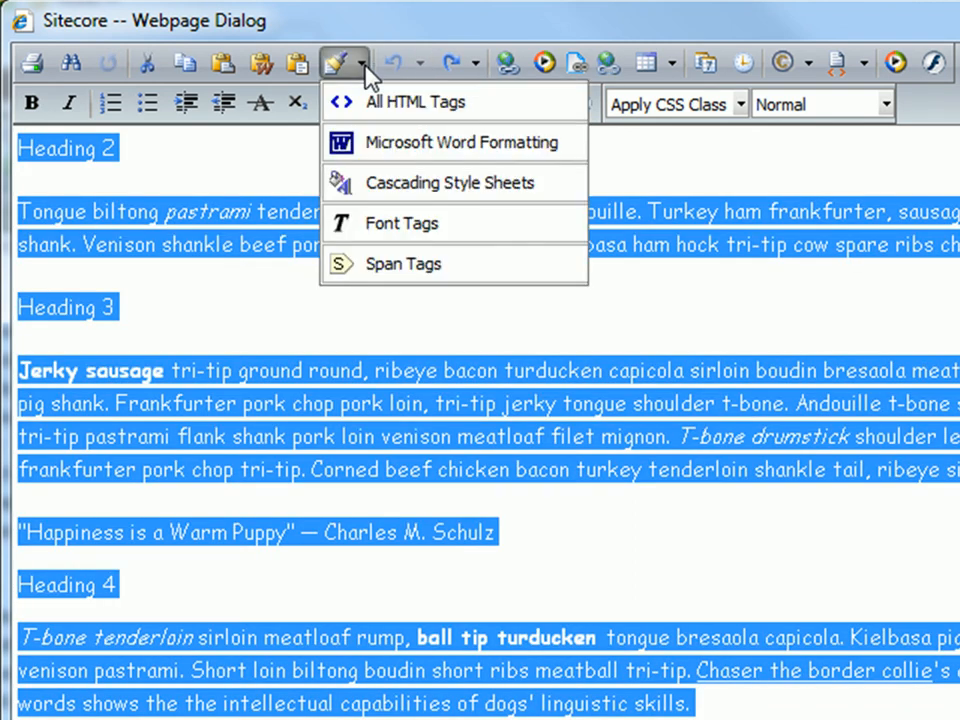
pyautogui.click(566, 190)
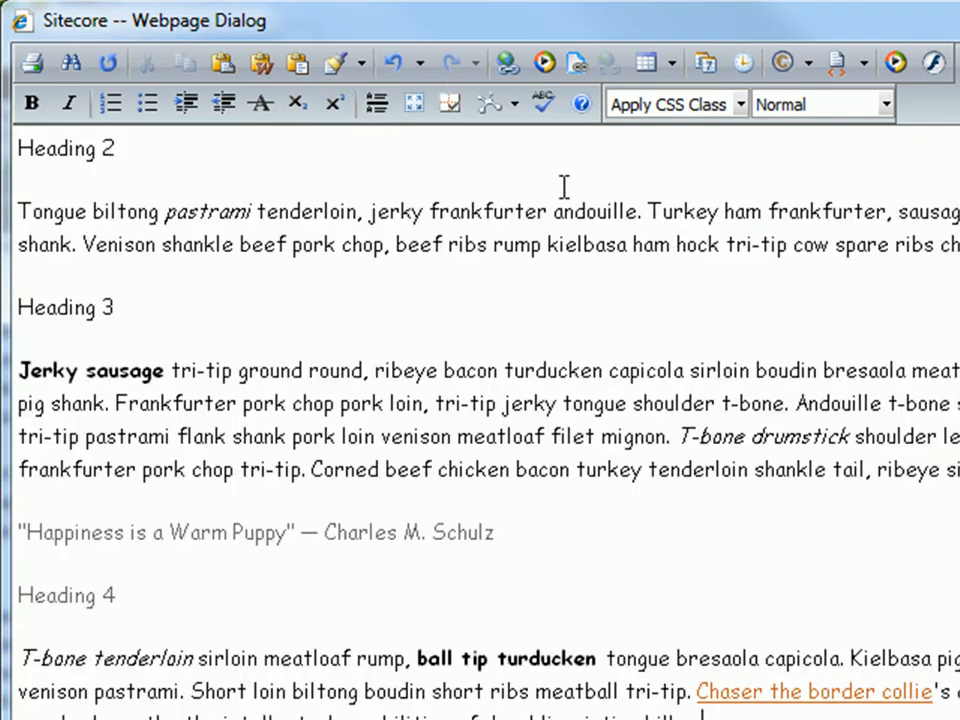
pyautogui.click(397, 70)
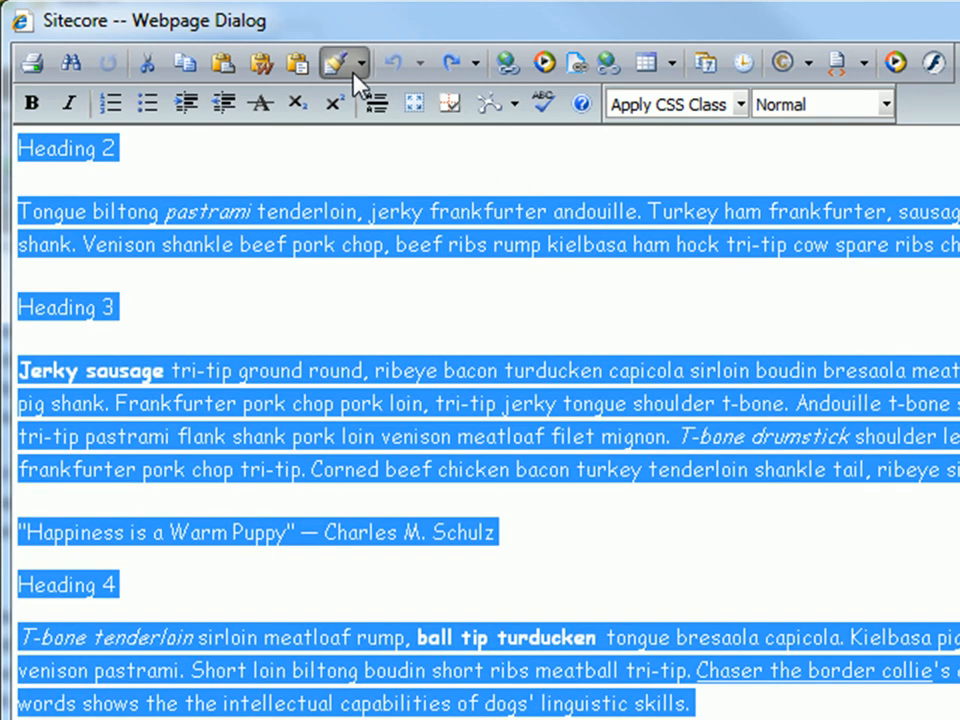
pyautogui.click(360, 66)
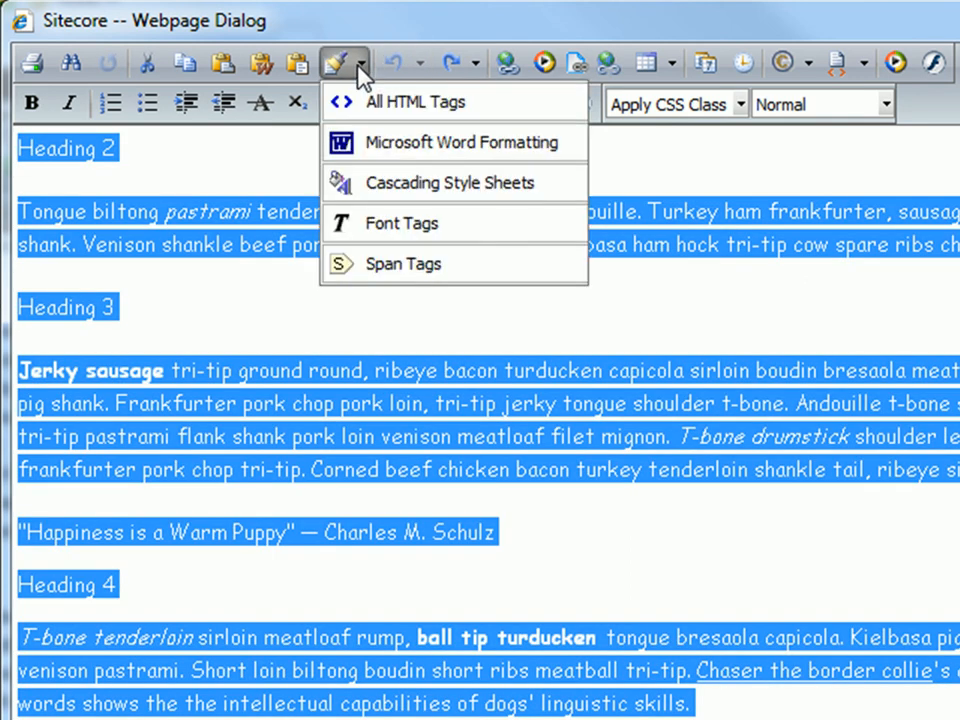
pyautogui.click(510, 228)
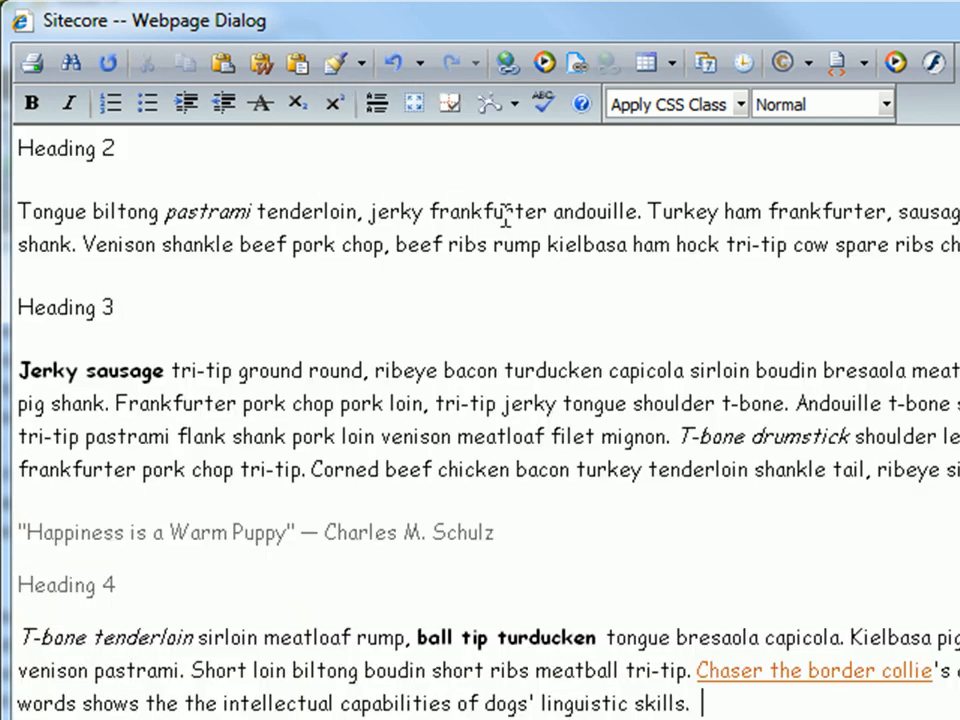
pyautogui.click(390, 62)
# Strip the span tags from the entire pasted text with the Format Stripper.
pyautogui.click(363, 64)
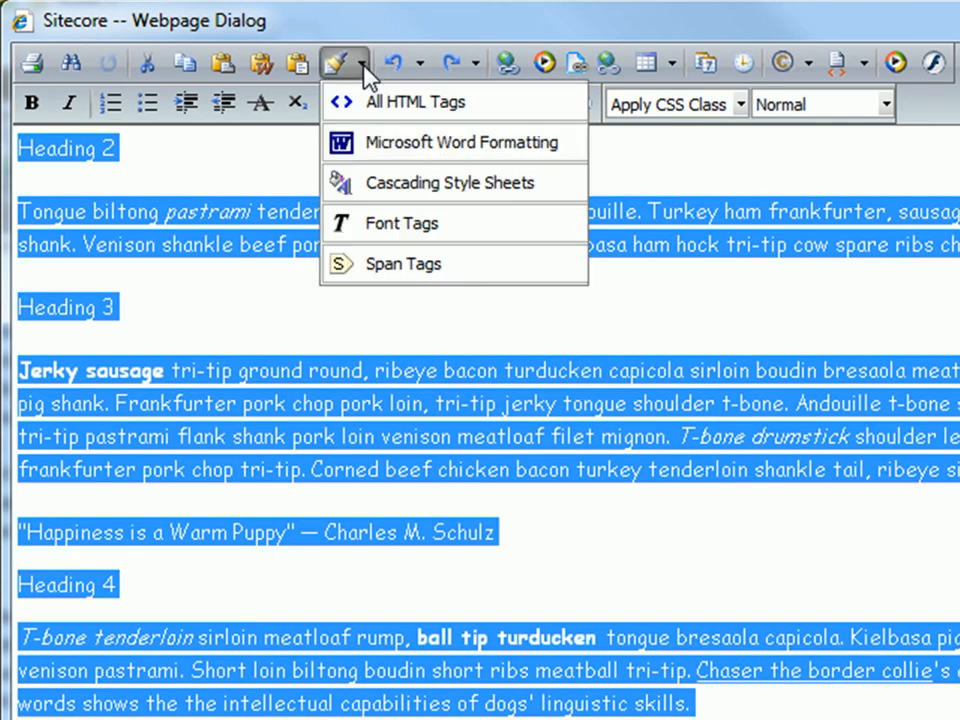
pyautogui.click(402, 264)
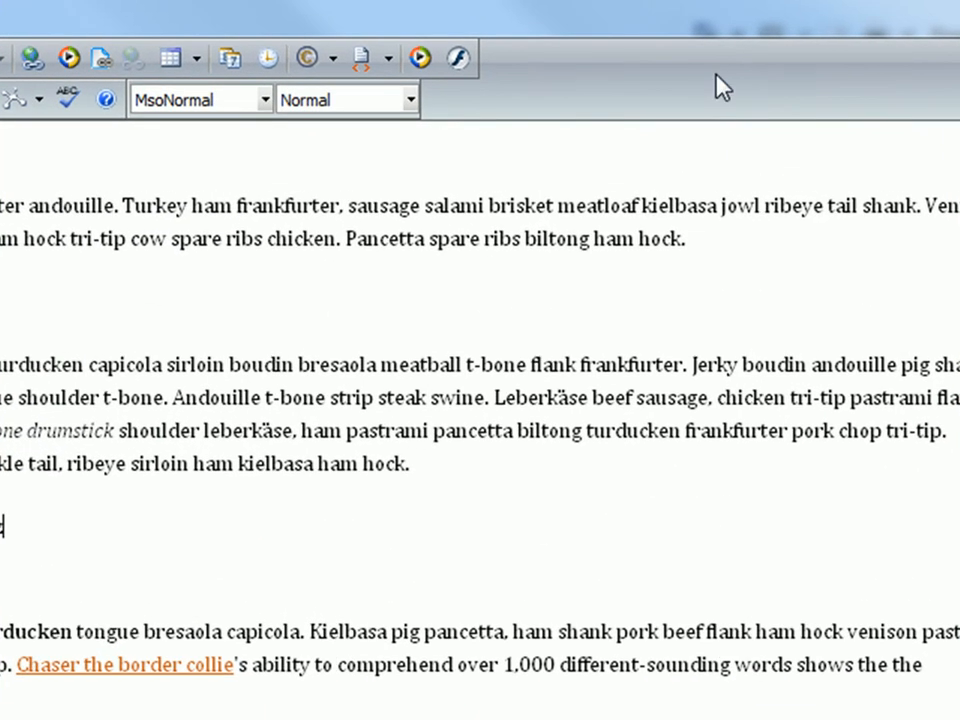
pyautogui.click(411, 101)
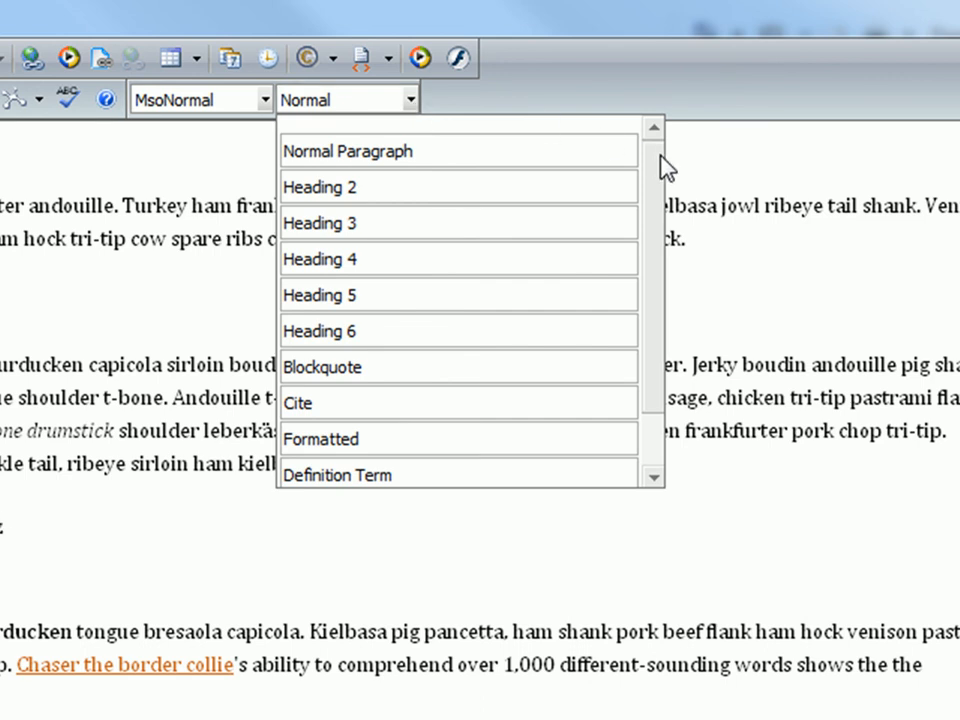
pyautogui.moveTo(660, 157); pyautogui.dragTo(656, 212)
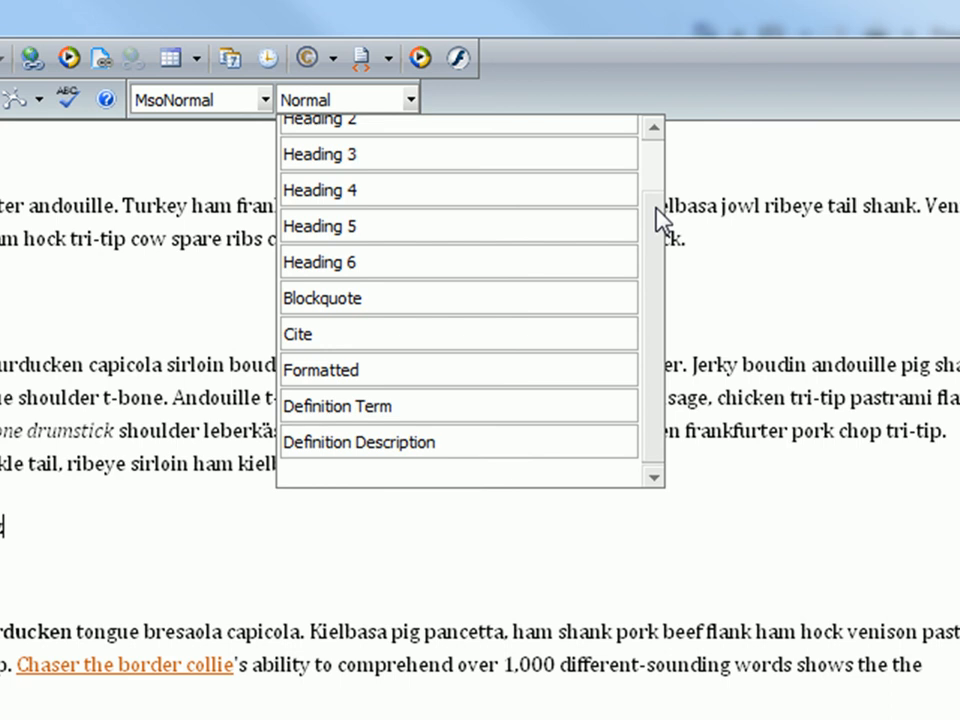
pyautogui.moveTo(656, 214); pyautogui.dragTo(666, 167)
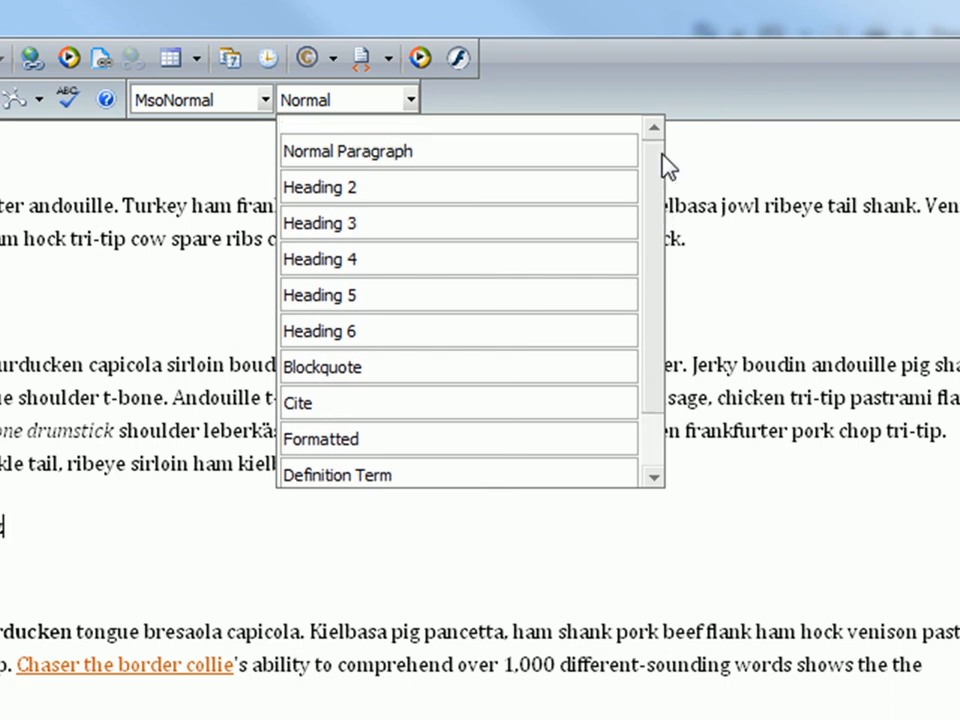
pyautogui.click(662, 88)
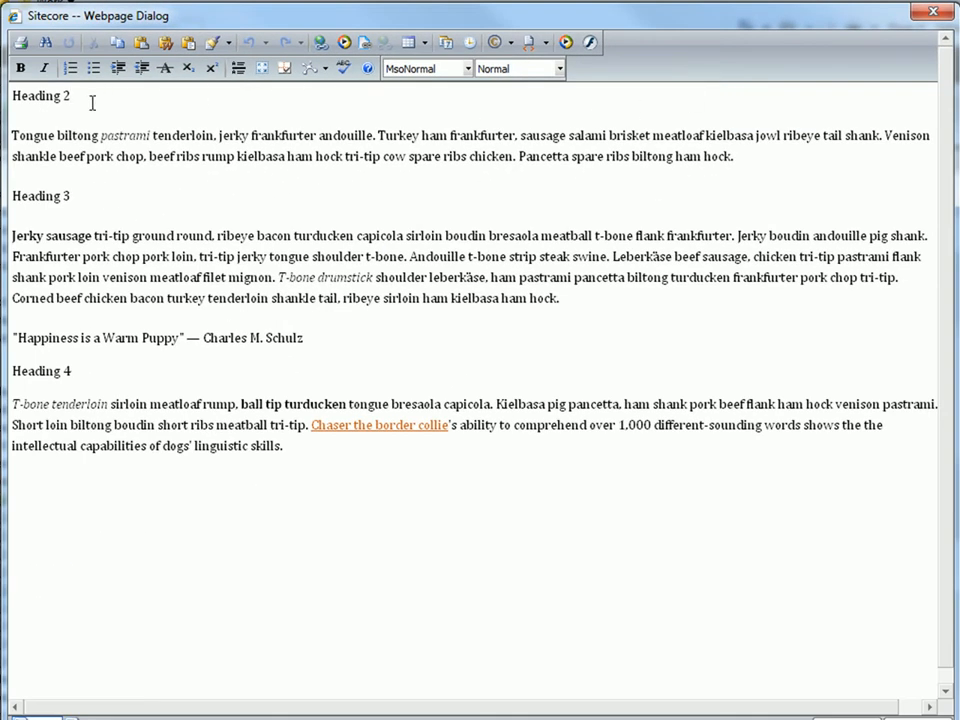
# Replace the "Heading 2" line with "Round Puppy Faces" and the "Heading 3" line with "Fluffy Puppy Faces".
pyautogui.moveTo(94, 100); pyautogui.dragTo(10, 97)
pyautogui.write('R')
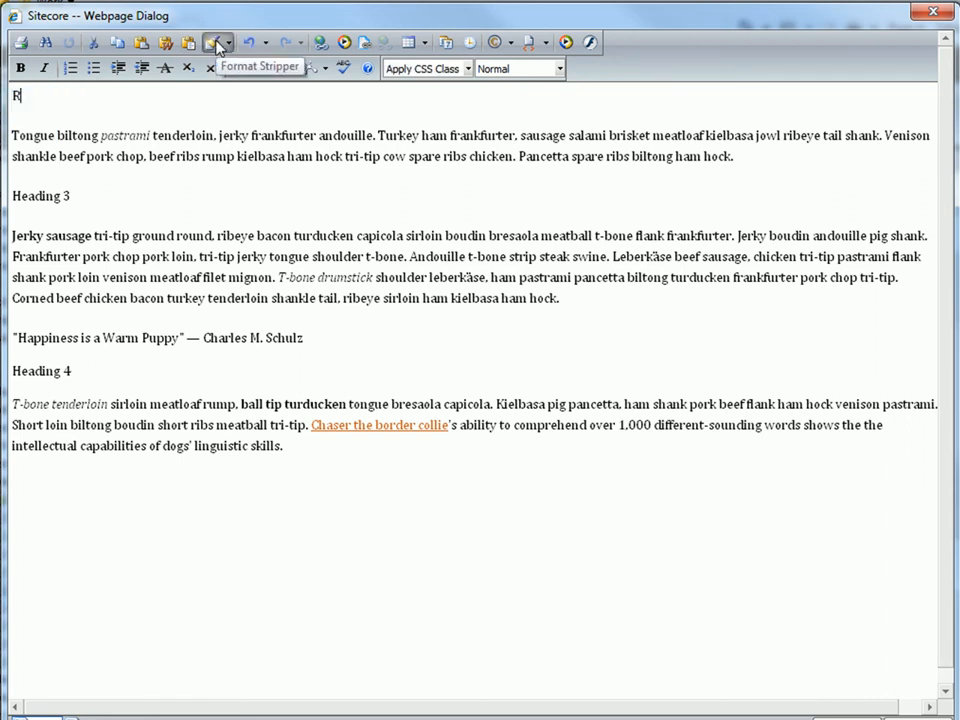
pyautogui.write('ound Puppy Faces')
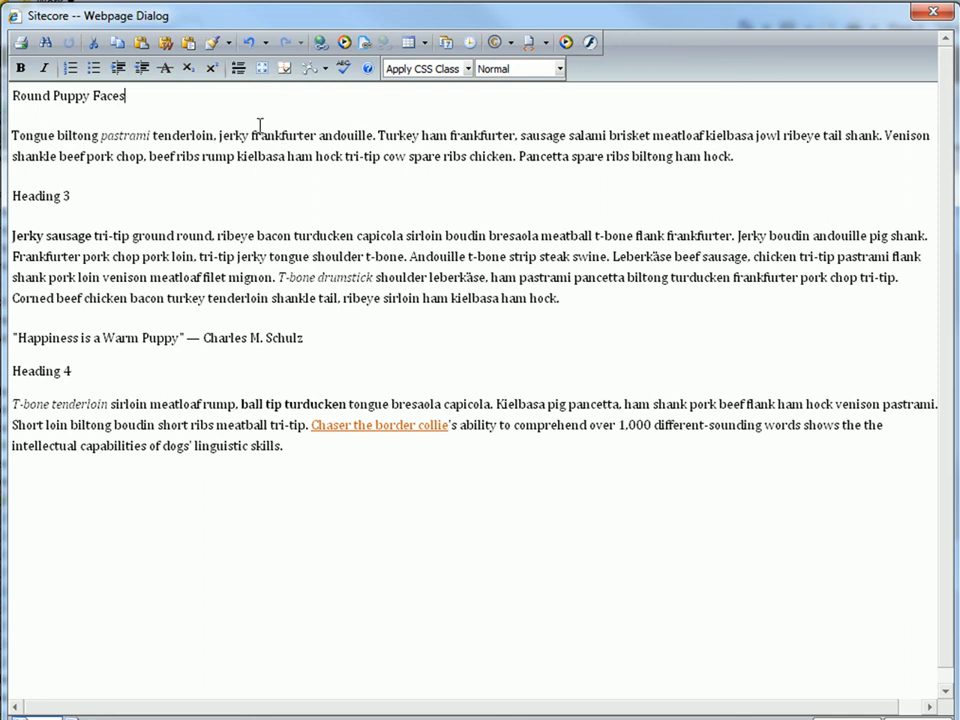
pyautogui.moveTo(139, 198); pyautogui.dragTo(12, 201)
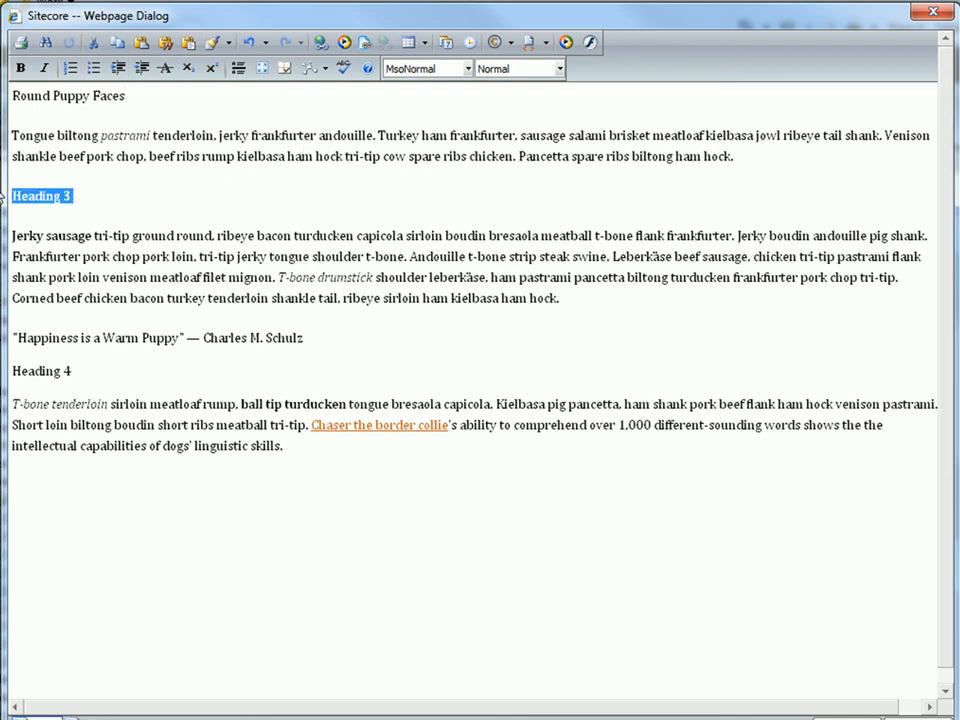
pyautogui.write('Fluffy Puppy Faces')
pyautogui.press('Return')
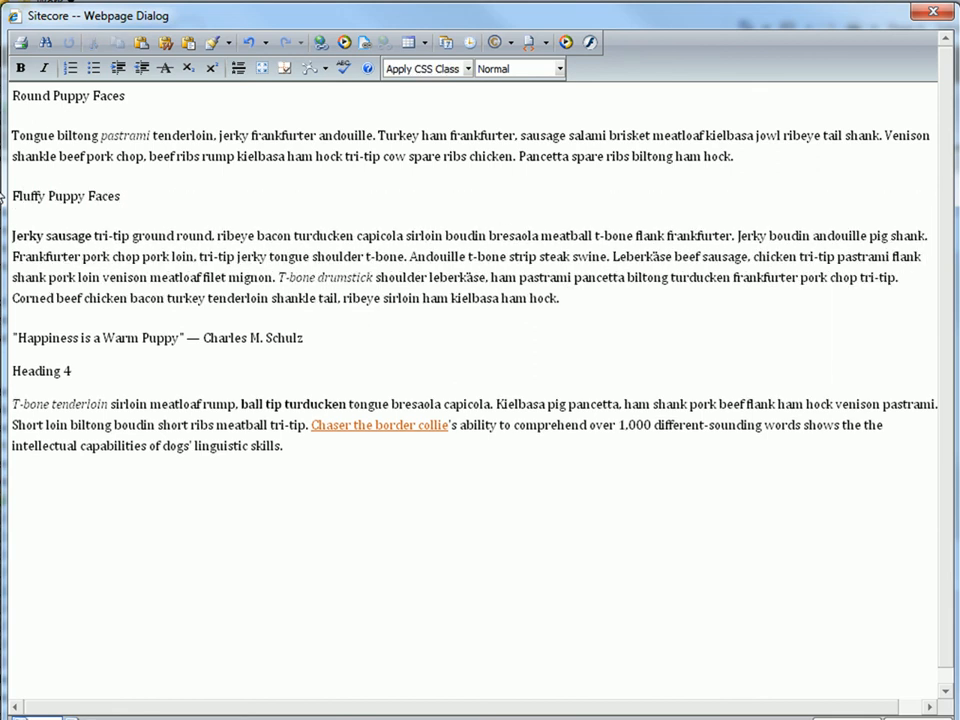
# Replace the "Heading 4" line with "Pointy Puppy Faces", keeping it on its own line above the last paragraph.
pyautogui.moveTo(77, 371); pyautogui.dragTo(30, 373)
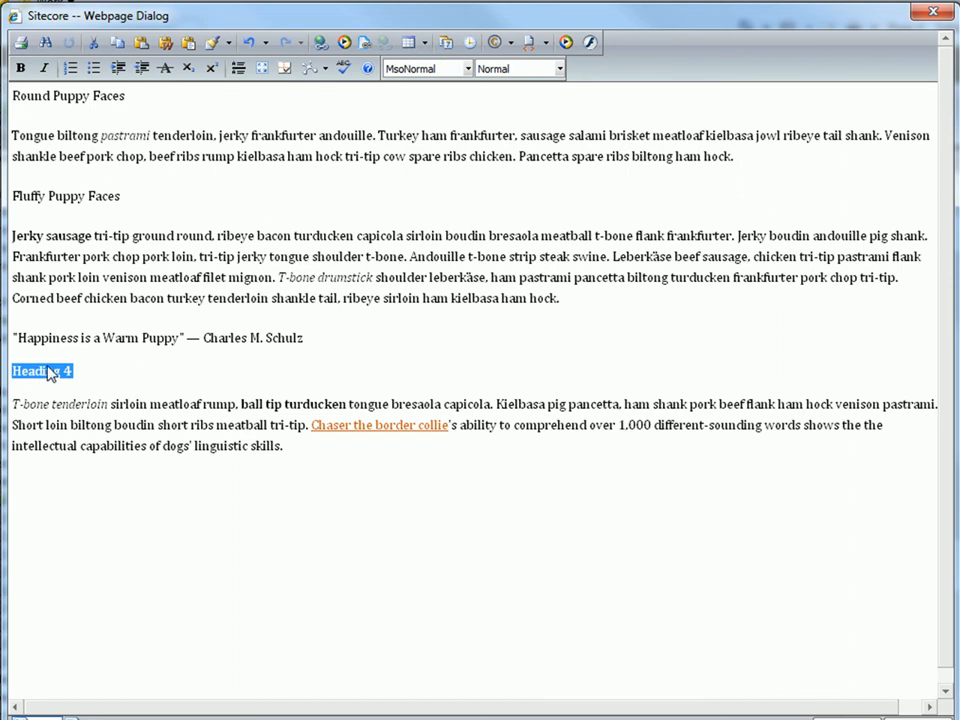
pyautogui.press('Delete')
pyautogui.write('Pointy ')
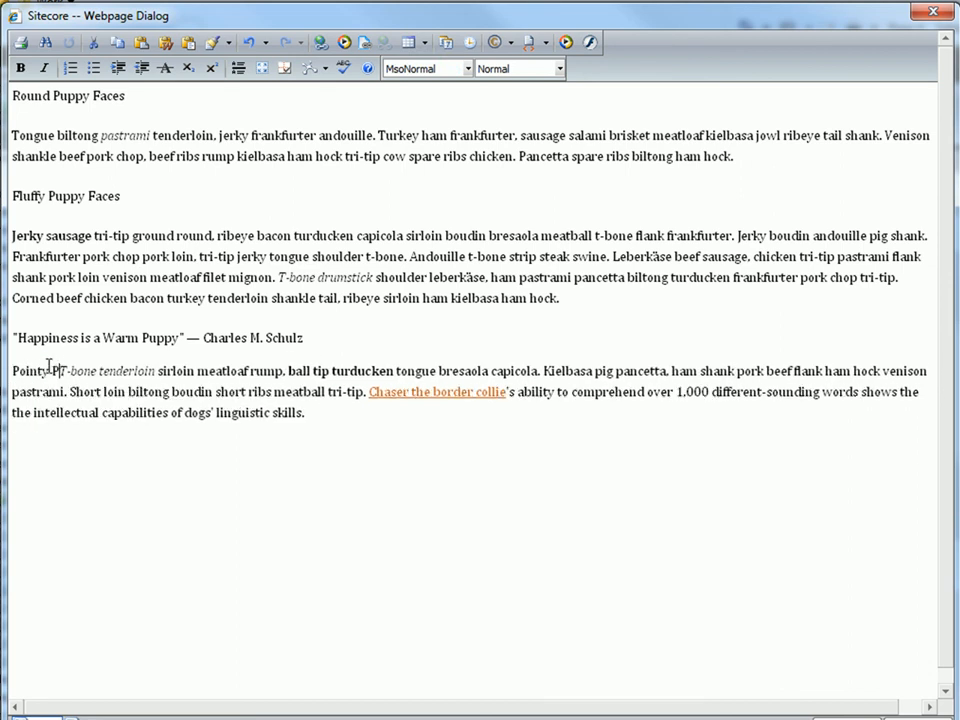
pyautogui.write('Puppy Faces')
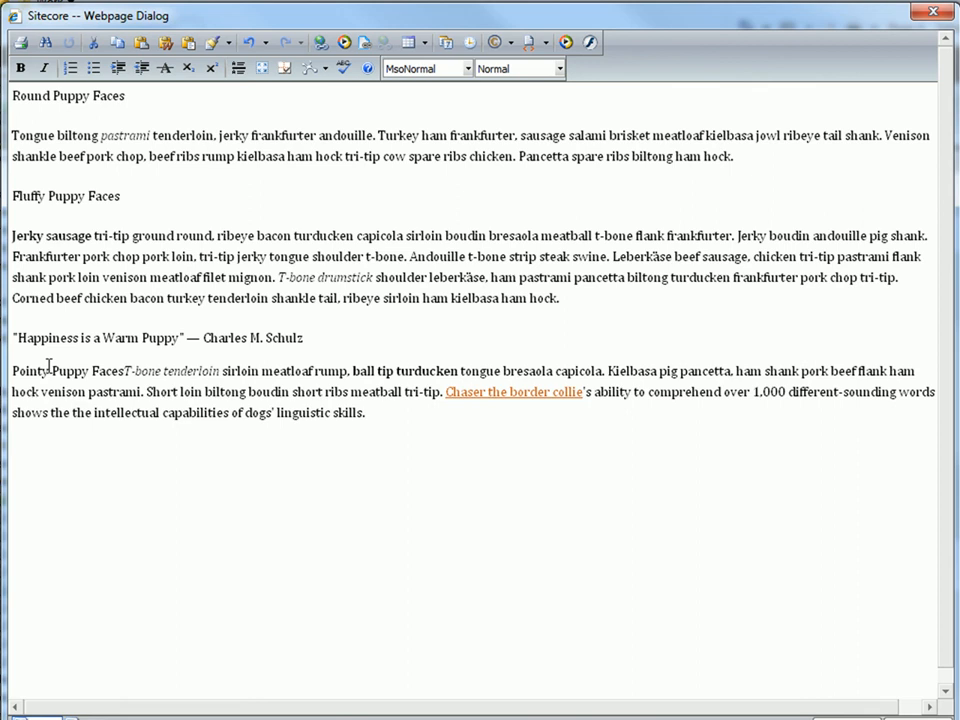
pyautogui.press('Return')
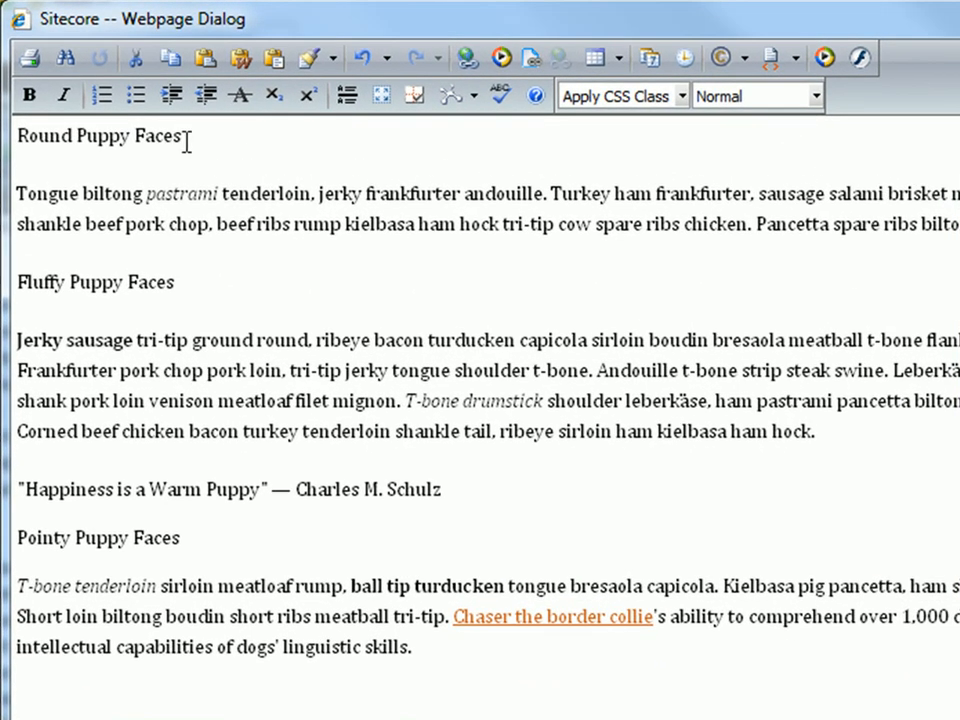
# Apply the Heading 2 paragraph style to the "Round Puppy Faces", "Fluffy Puppy Faces" and "Pointy Puppy Faces" lines.
pyautogui.moveTo(168, 123); pyautogui.dragTo(16, 126)
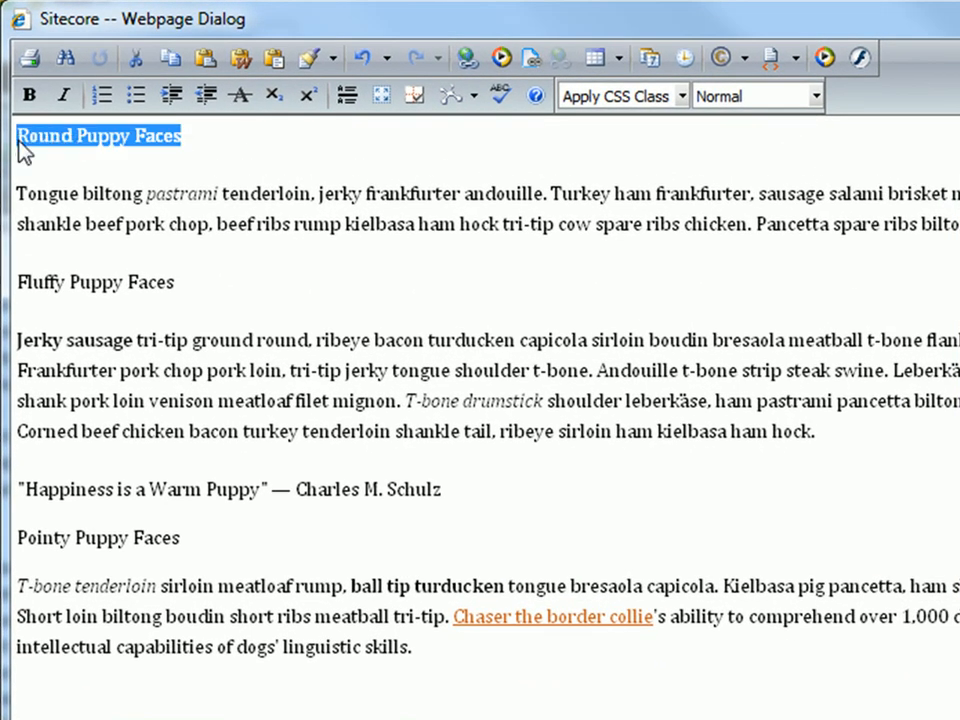
pyautogui.click(814, 97)
pyautogui.click(845, 178)
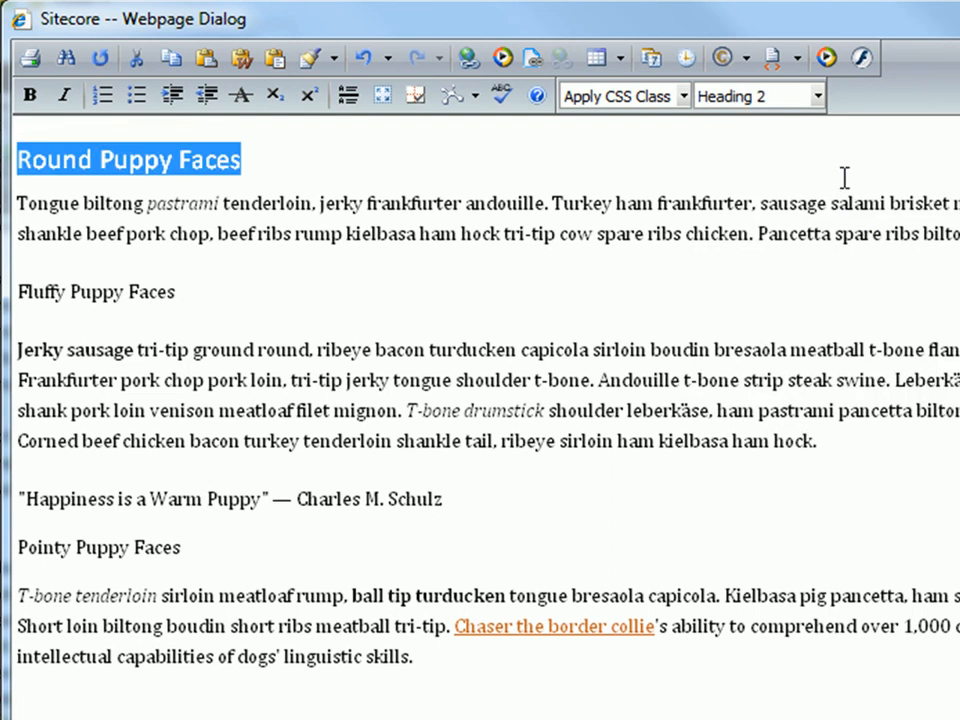
pyautogui.moveTo(358, 274); pyautogui.dragTo(16, 292)
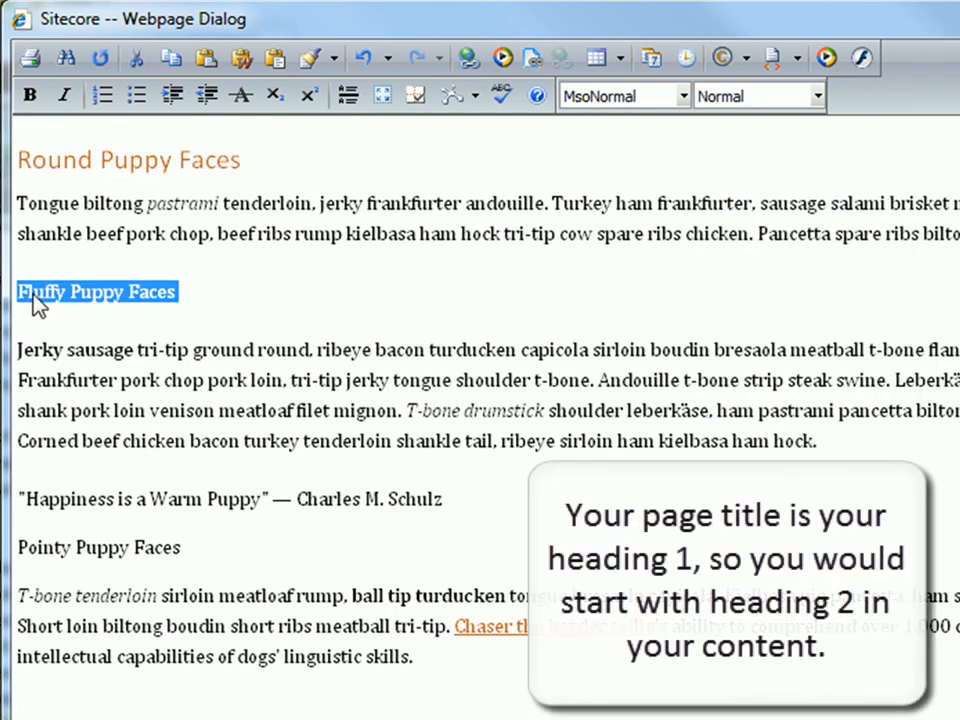
pyautogui.click(817, 97)
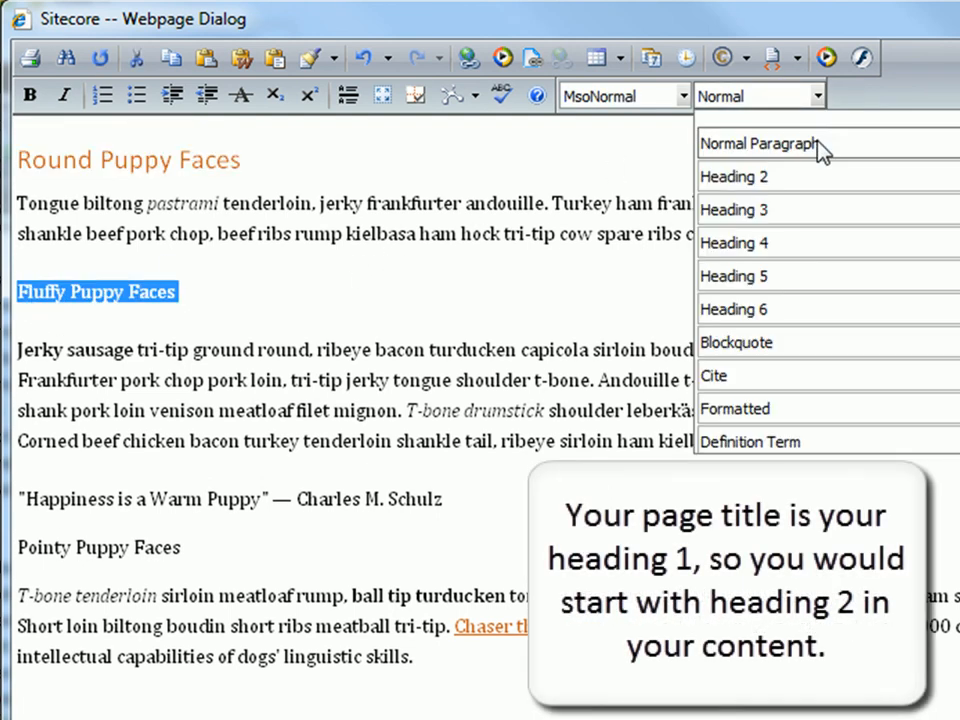
pyautogui.click(820, 180)
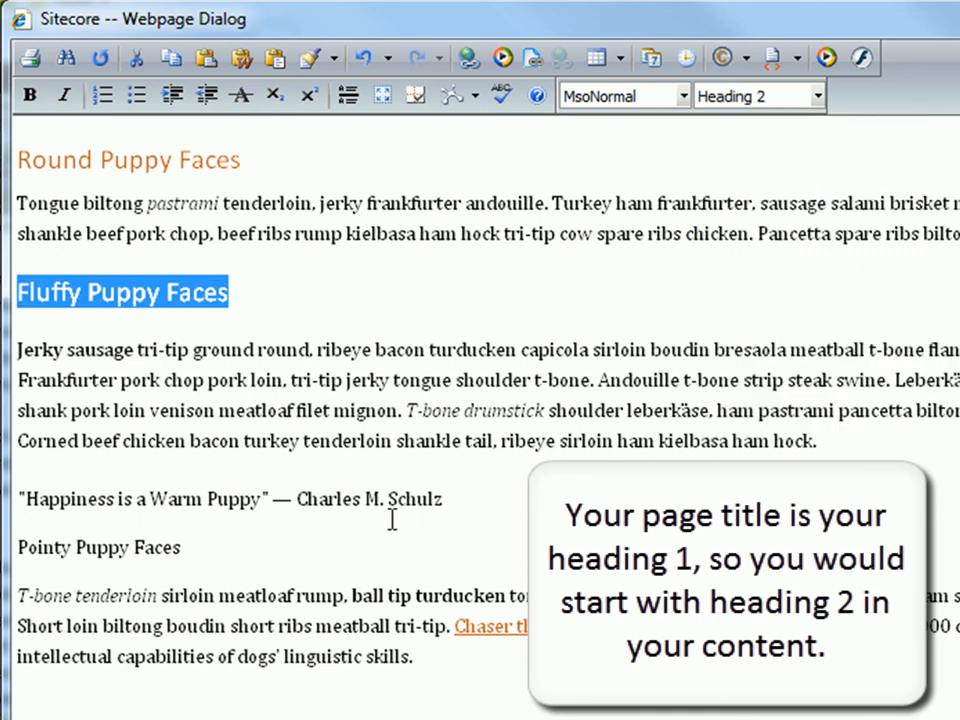
pyautogui.click(349, 545)
pyautogui.moveTo(184, 547); pyautogui.dragTo(16, 547)
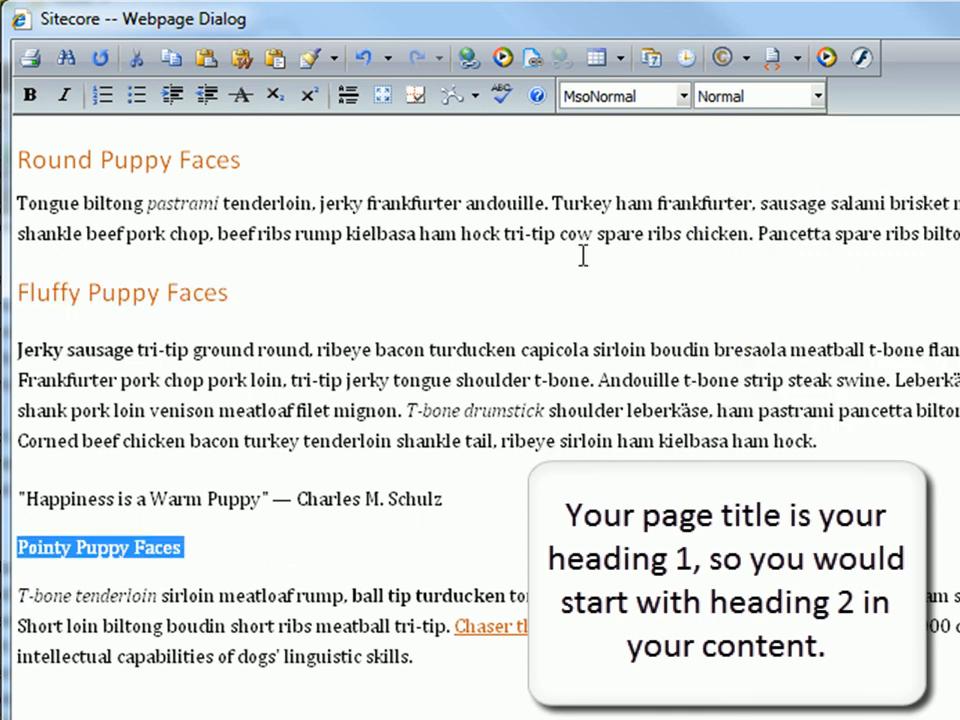
pyautogui.click(817, 97)
pyautogui.click(810, 184)
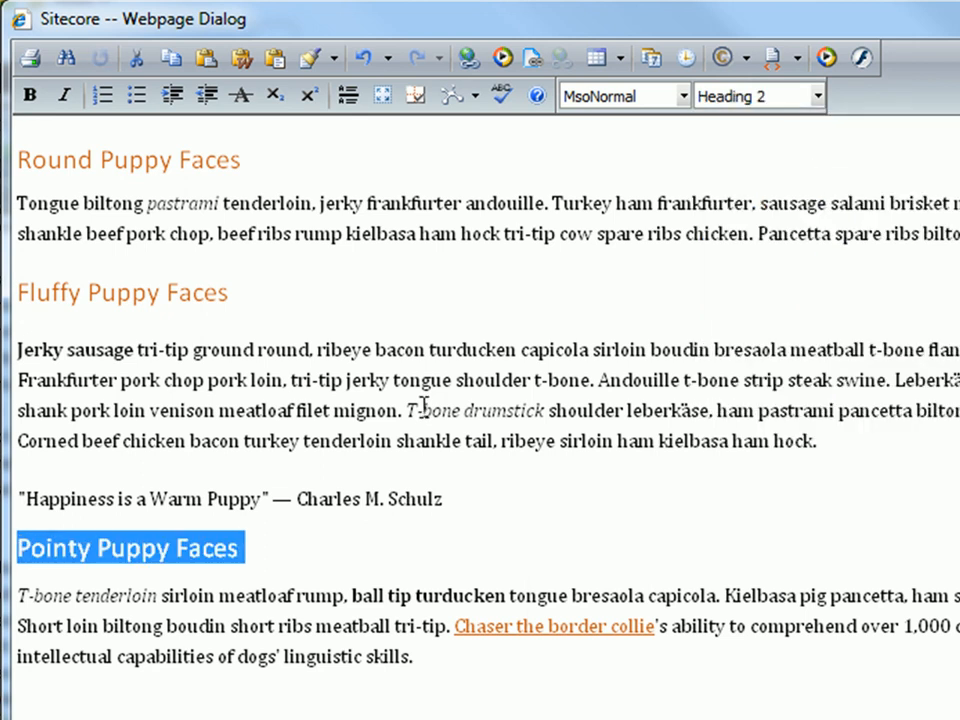
# Make the words "ground round" bold in the first line of the paragraph under "Fluffy Puppy Faces".
pyautogui.click(369, 538)
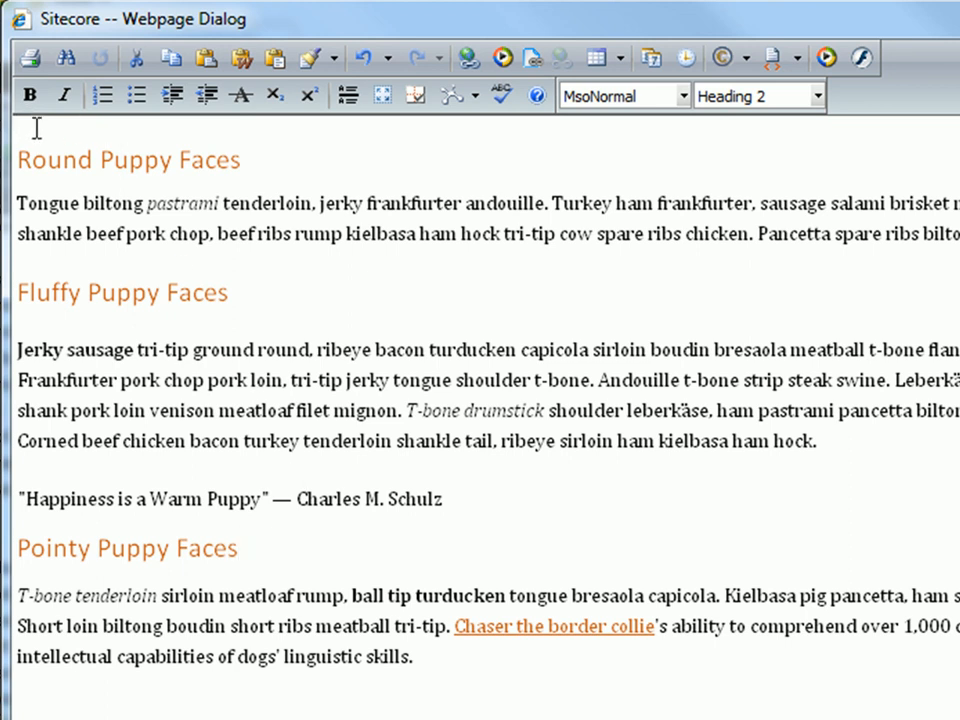
pyautogui.moveTo(192, 350); pyautogui.dragTo(295, 343)
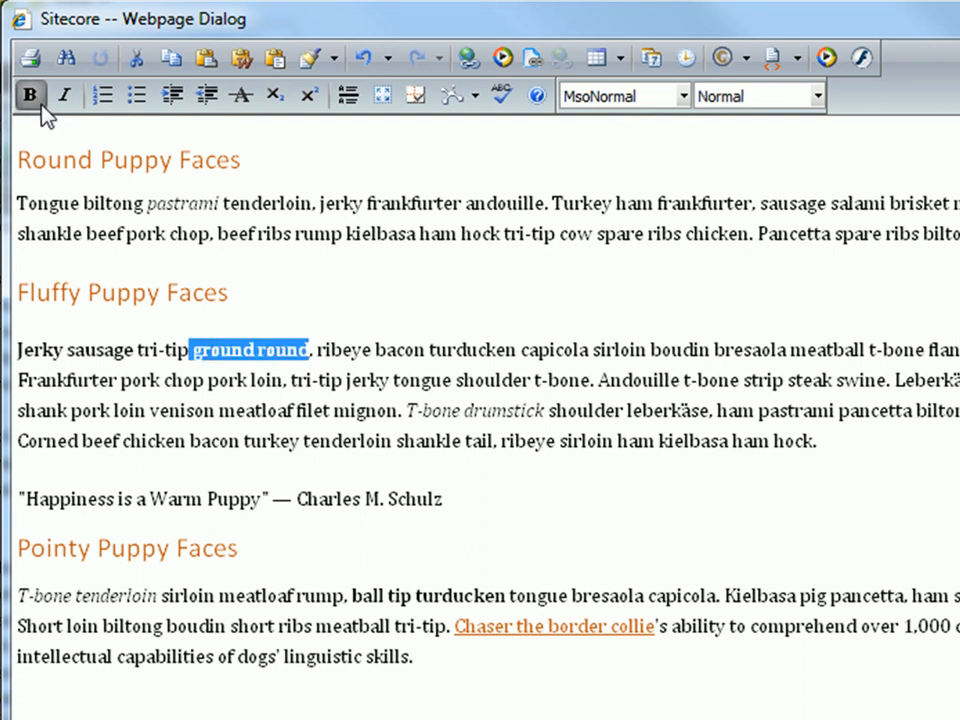
pyautogui.click(34, 96)
pyautogui.click(278, 381)
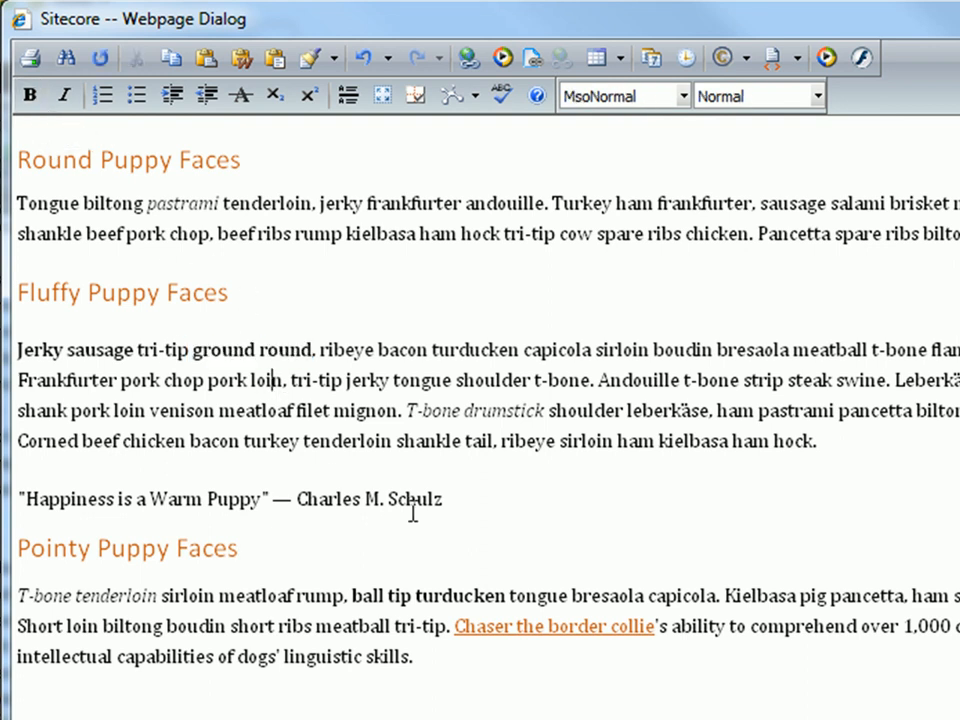
# Italicize the author's name at the end of the "Happiness is a Warm Puppy" quote line.
pyautogui.moveTo(441, 499); pyautogui.dragTo(296, 499)
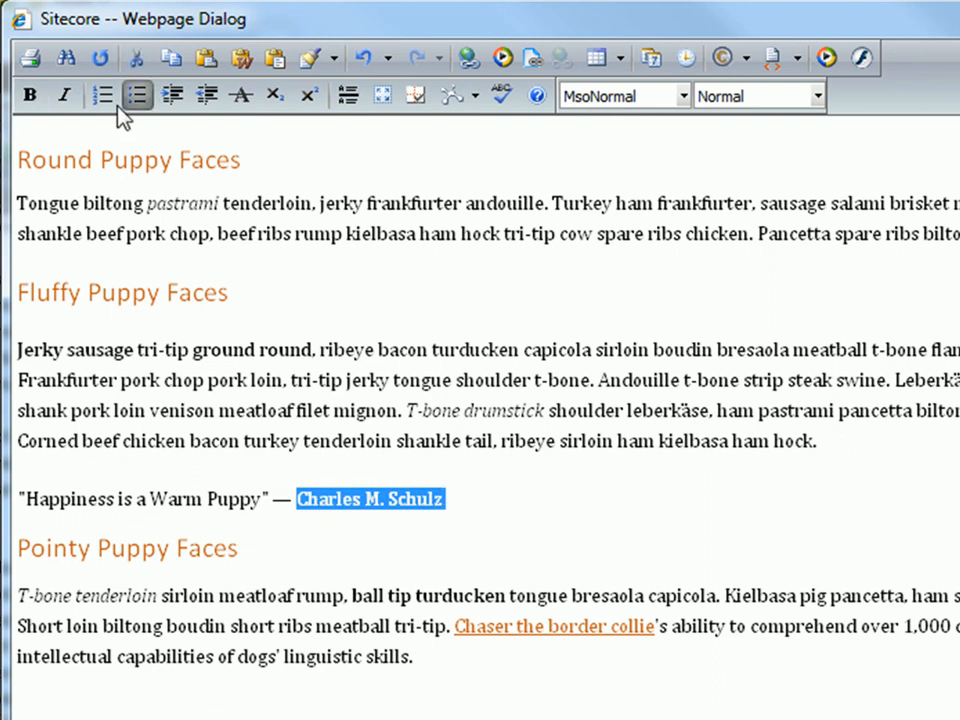
pyautogui.click(64, 96)
pyautogui.click(445, 498)
# Indent the whole "Happiness is a Warm Puppy" line, including its attribution, to set it as a block quote.
pyautogui.moveTo(445, 498); pyautogui.dragTo(17, 499)
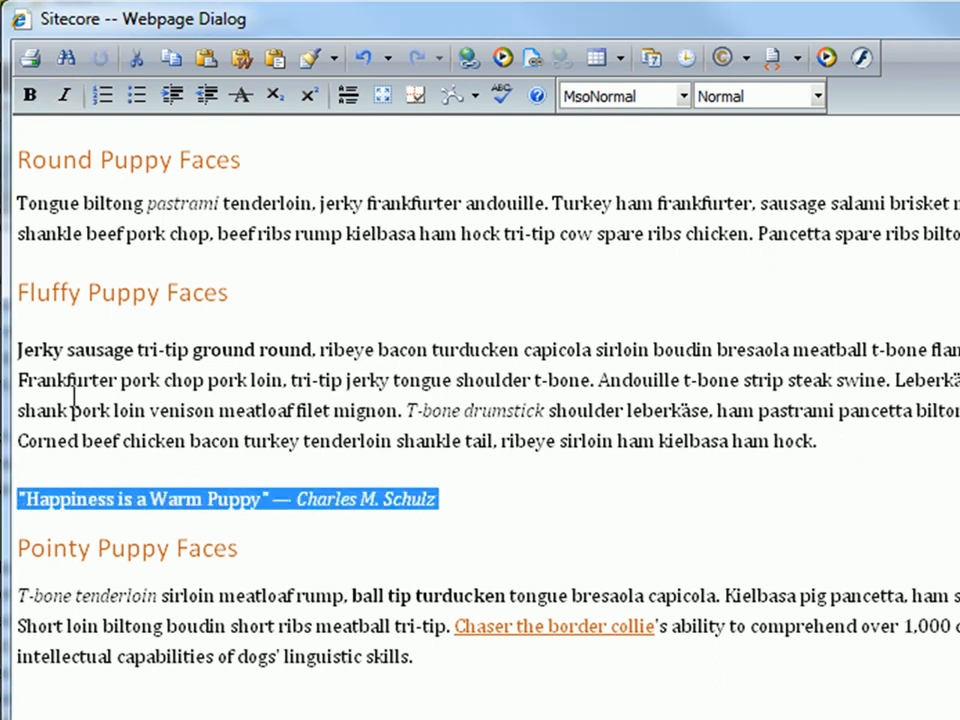
pyautogui.click(173, 96)
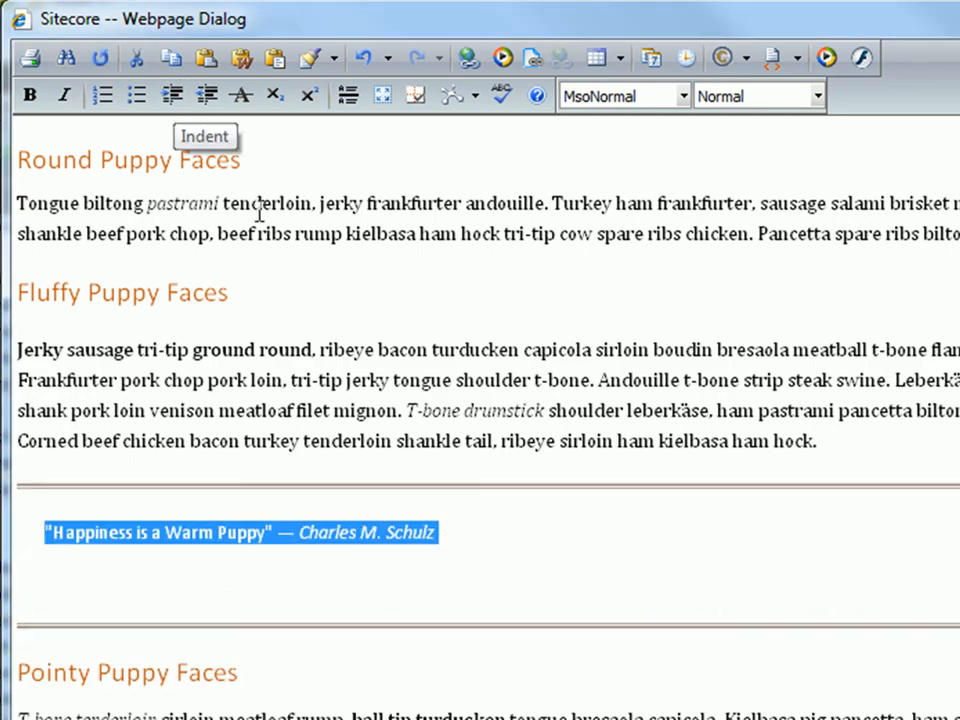
pyautogui.click(610, 585)
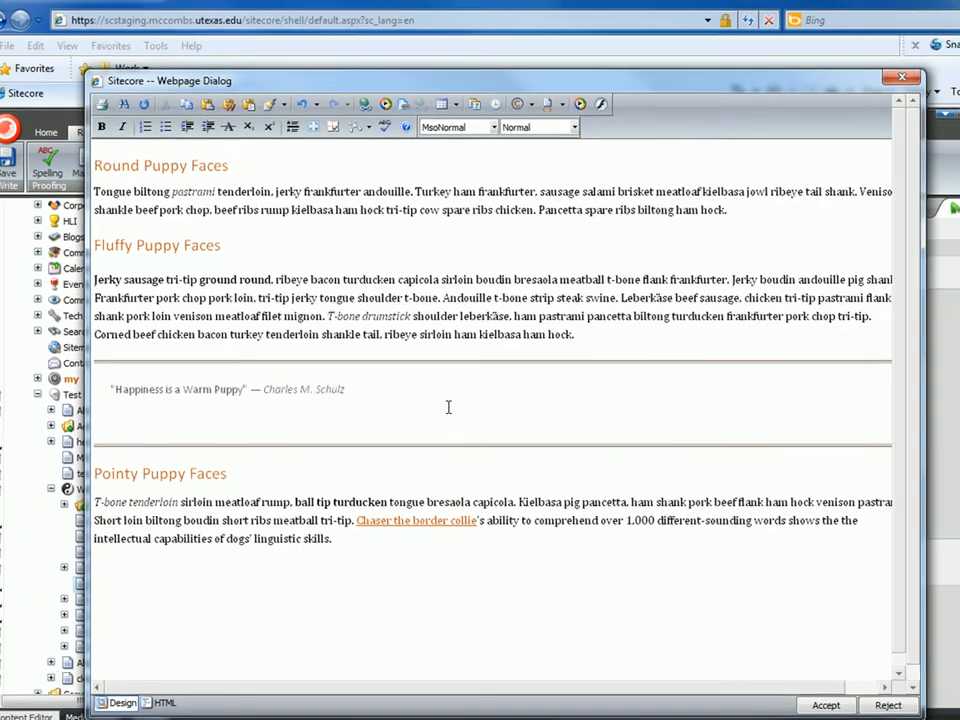